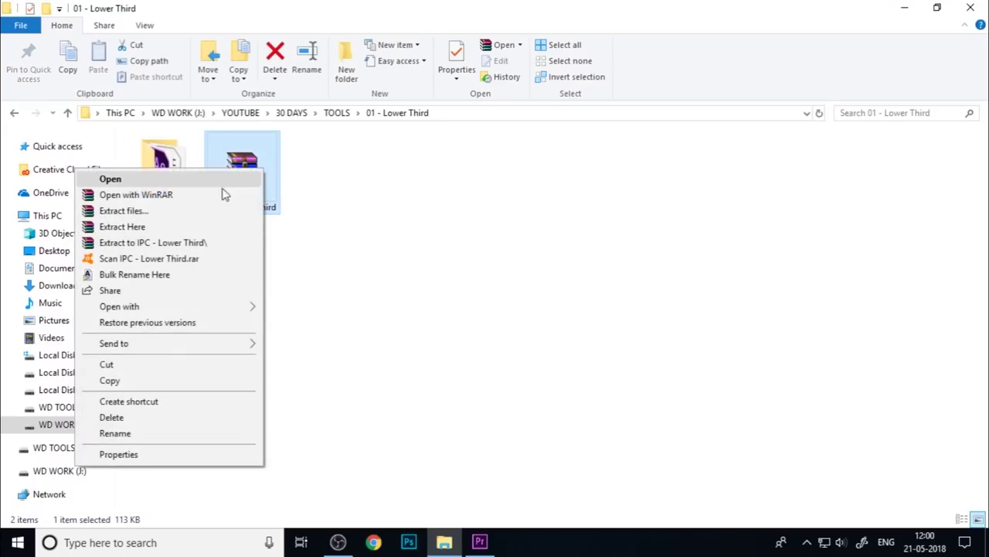
# Extract the IPC - Lower Third archive, copy the new folder, and go to the N-55 user folder.
pyautogui.click(182, 243)
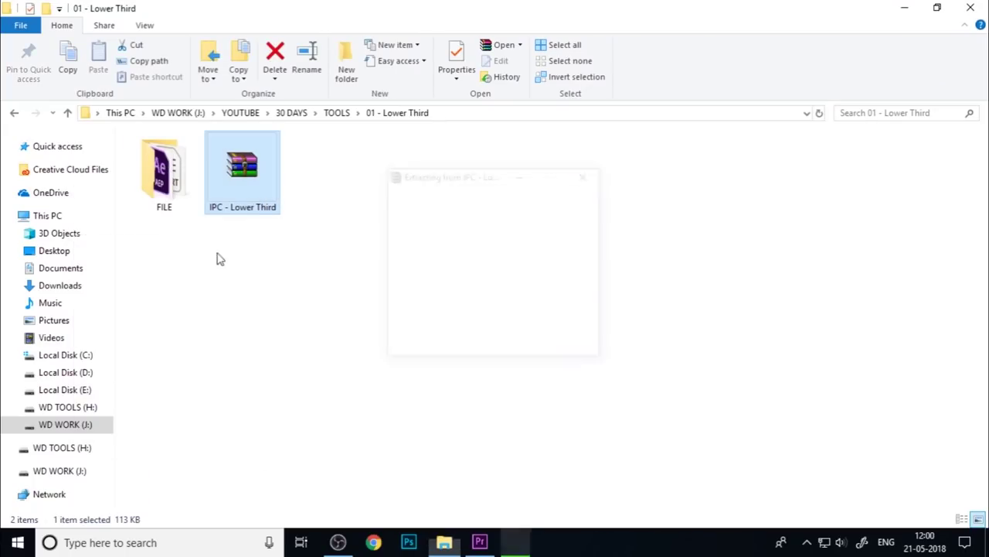
pyautogui.click(239, 194)
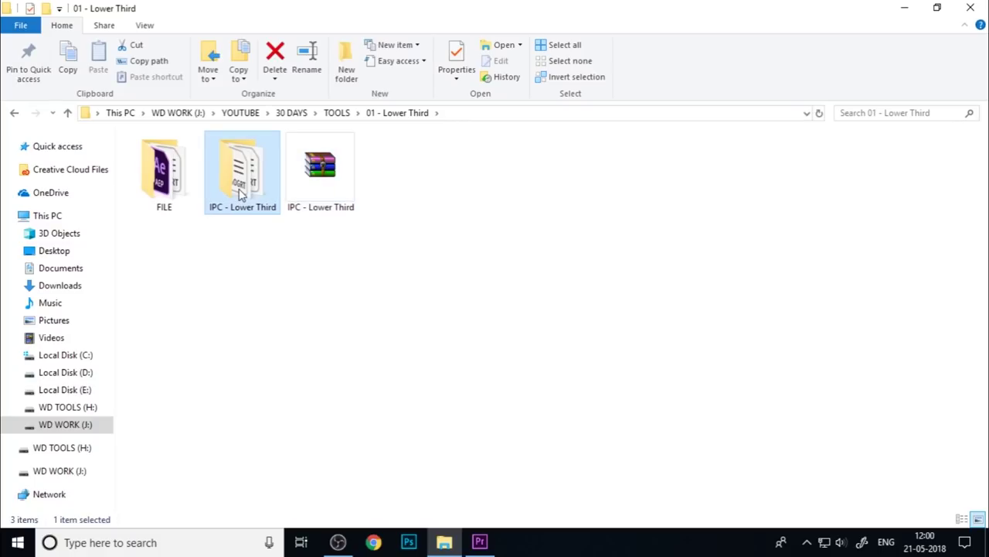
pyautogui.rightClick(240, 194)
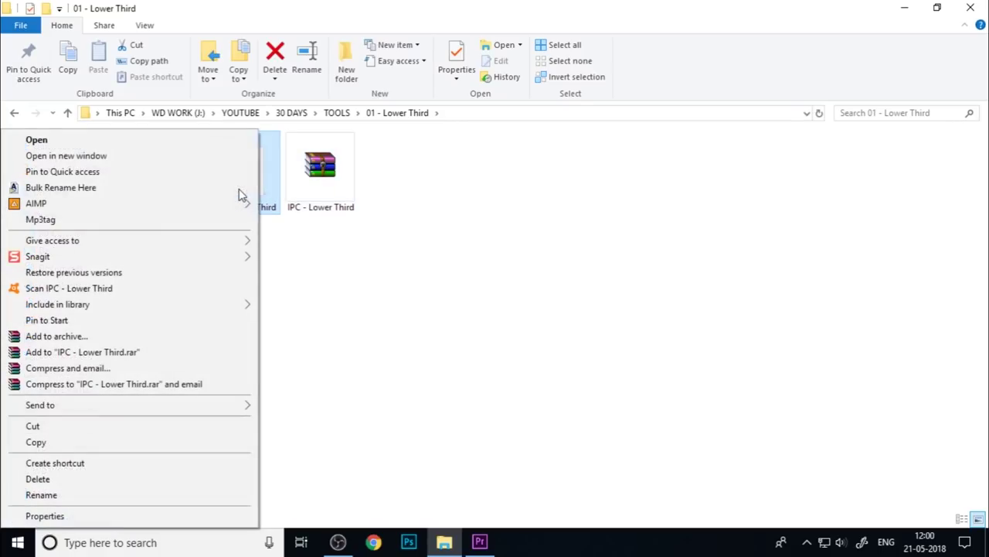
pyautogui.click(55, 439)
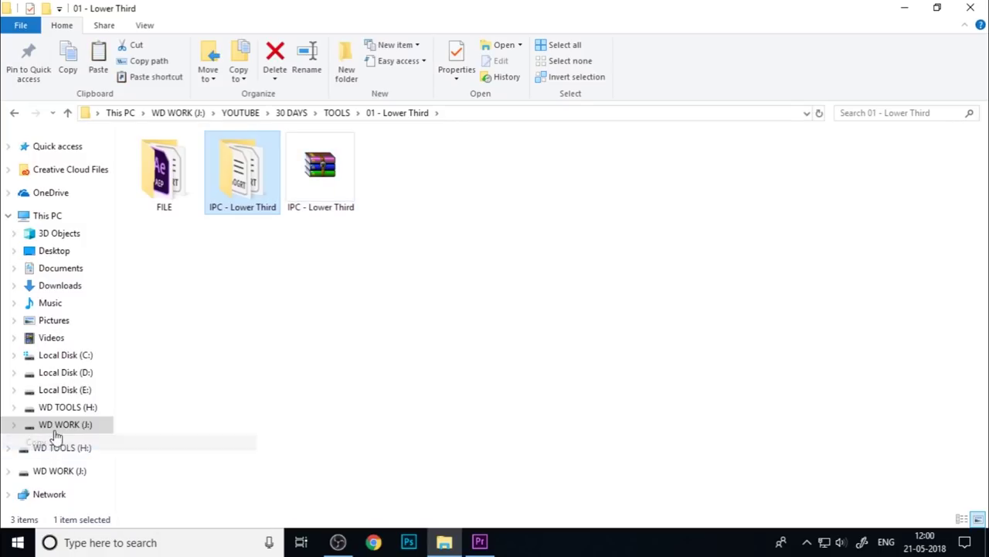
pyautogui.click(98, 114)
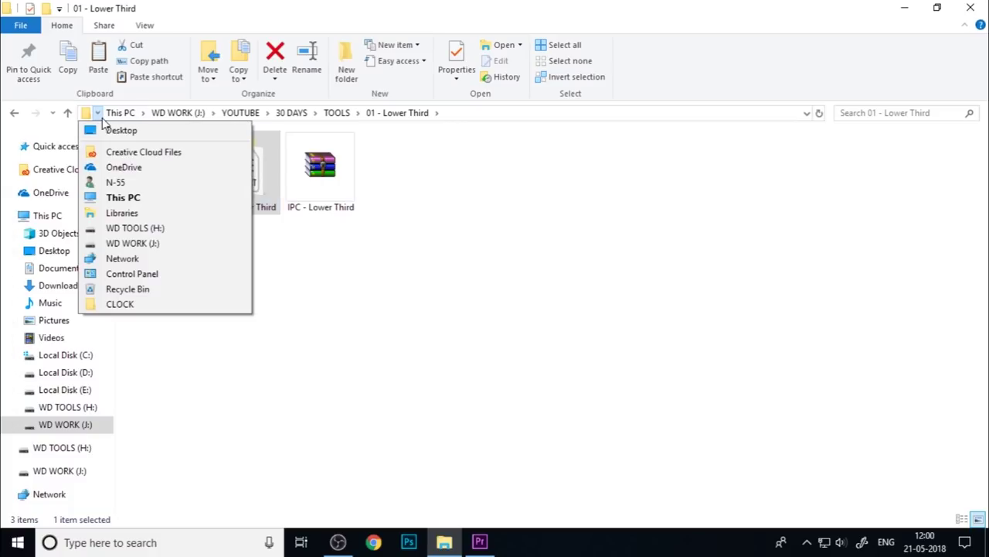
pyautogui.click(126, 183)
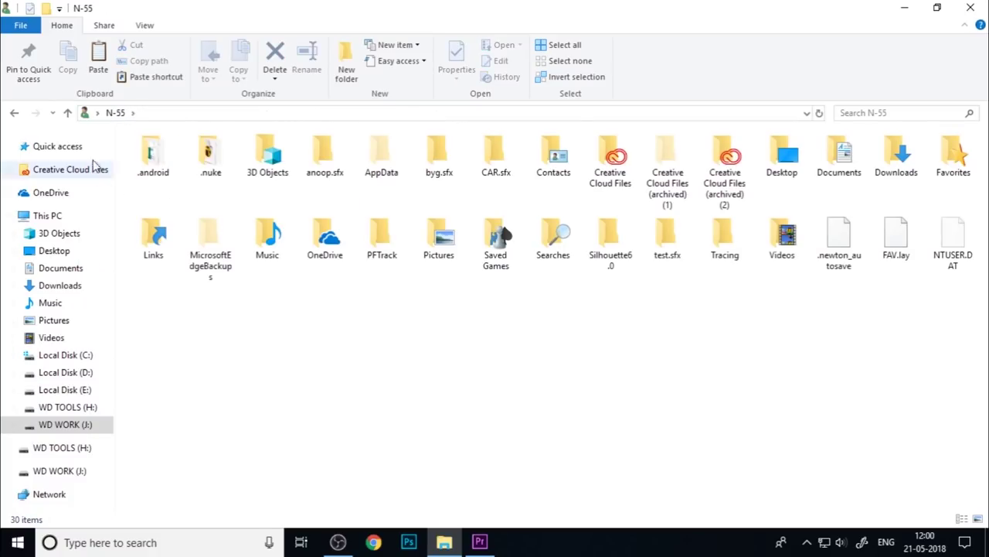
# Turn on hidden items in File Explorer so AppData is visible.
pyautogui.click(386, 166)
pyautogui.click(146, 28)
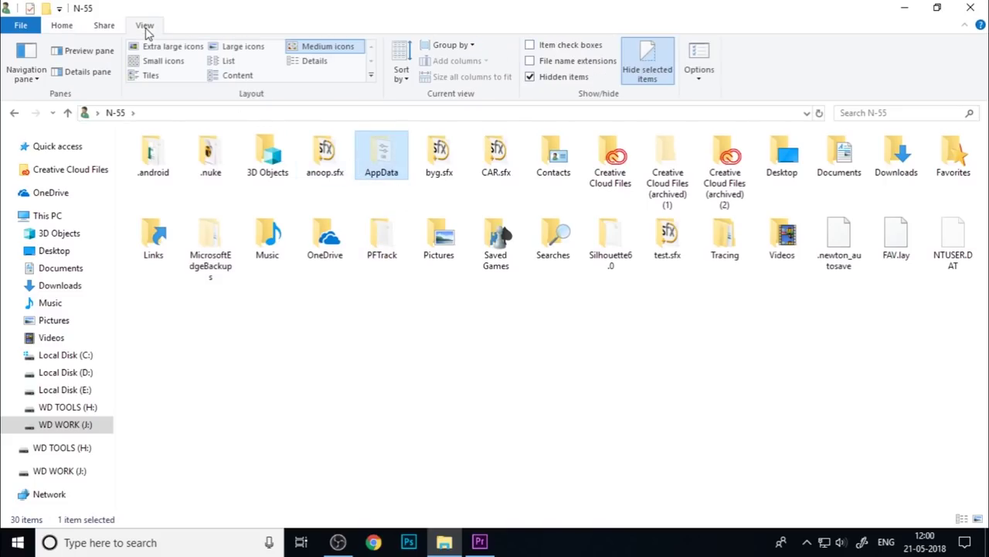
pyautogui.click(530, 77)
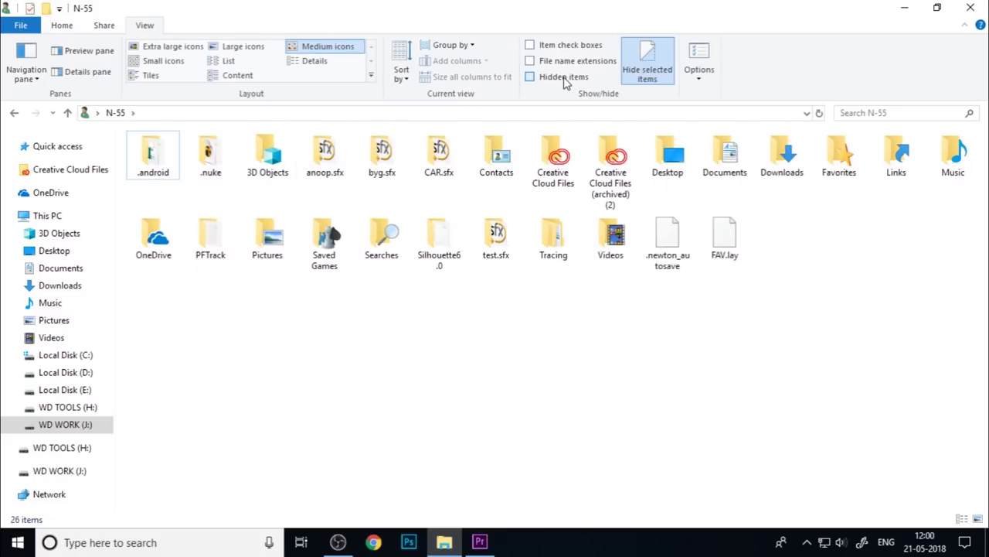
pyautogui.click(564, 78)
# Navigate into AppData\Roaming\Adobe\Common\Essential Graphics.
pyautogui.doubleClick(382, 159)
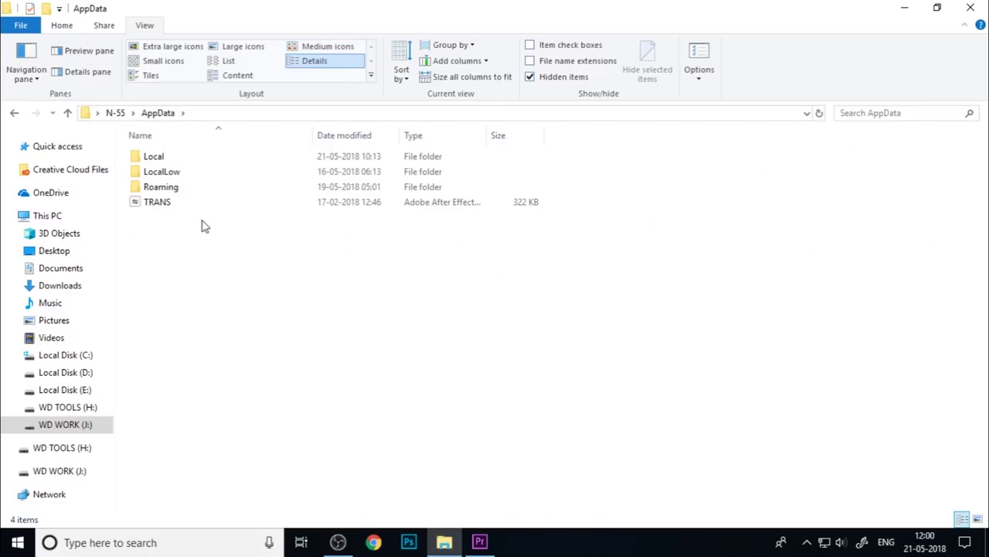
pyautogui.click(192, 194)
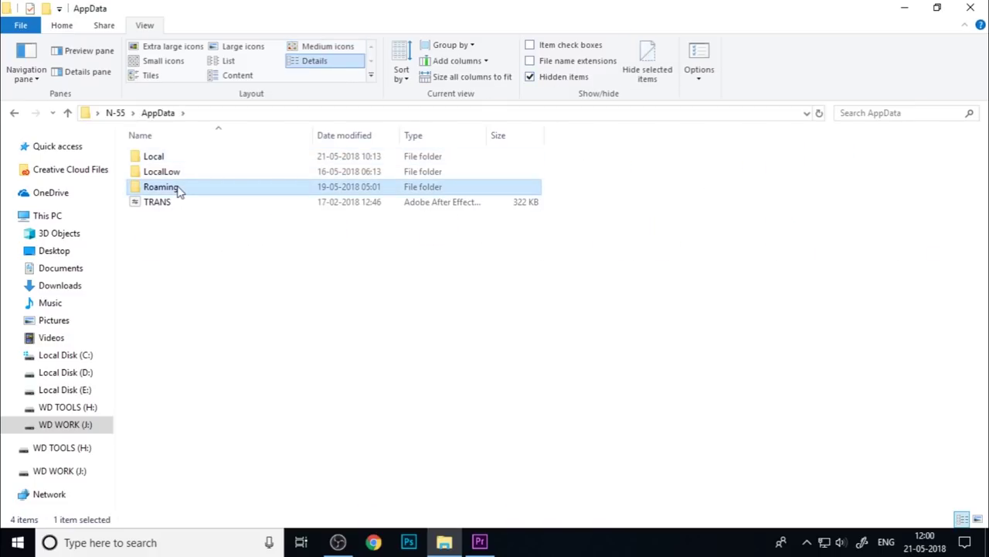
pyautogui.doubleClick(179, 189)
pyautogui.doubleClick(180, 158)
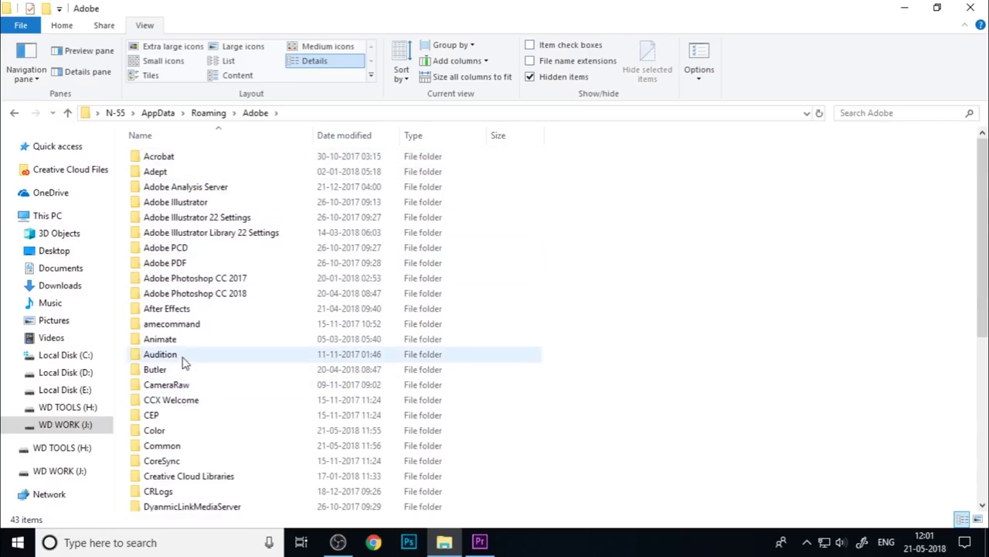
pyautogui.doubleClick(189, 446)
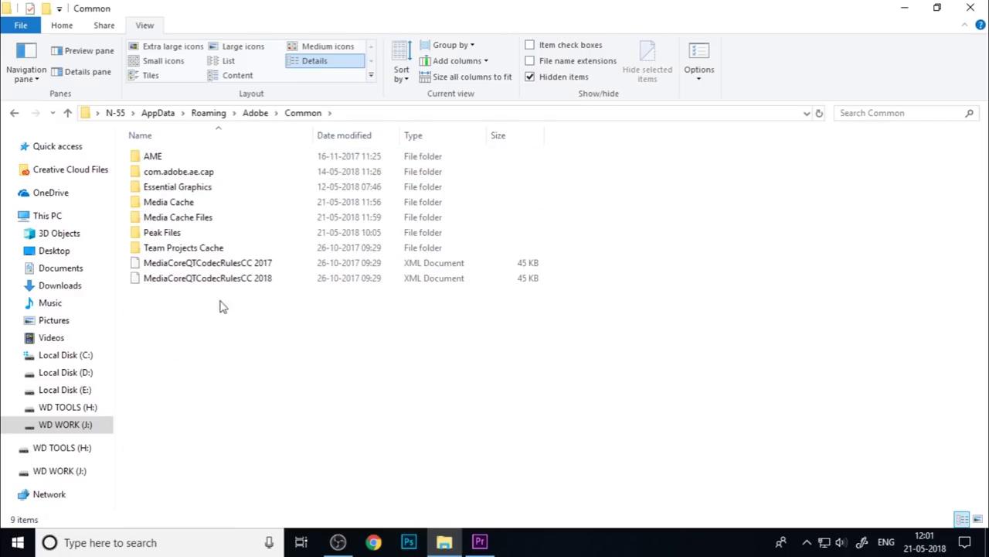
pyautogui.doubleClick(197, 188)
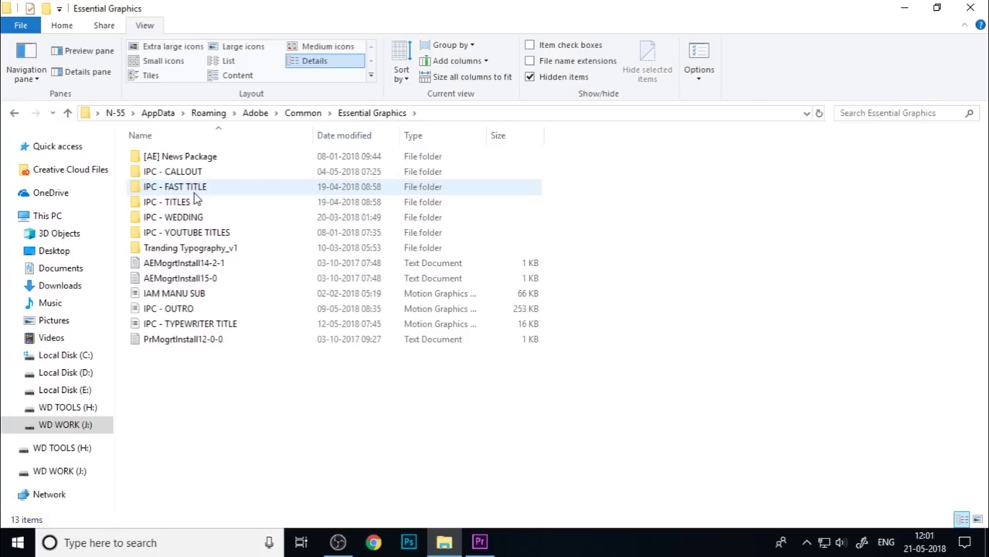
# Paste the IPC - Lower Third folder into Essential Graphics and return to Premiere Pro.
pyautogui.rightClick(284, 447)
pyautogui.click(177, 338)
pyautogui.write('IPC - Lower Third')
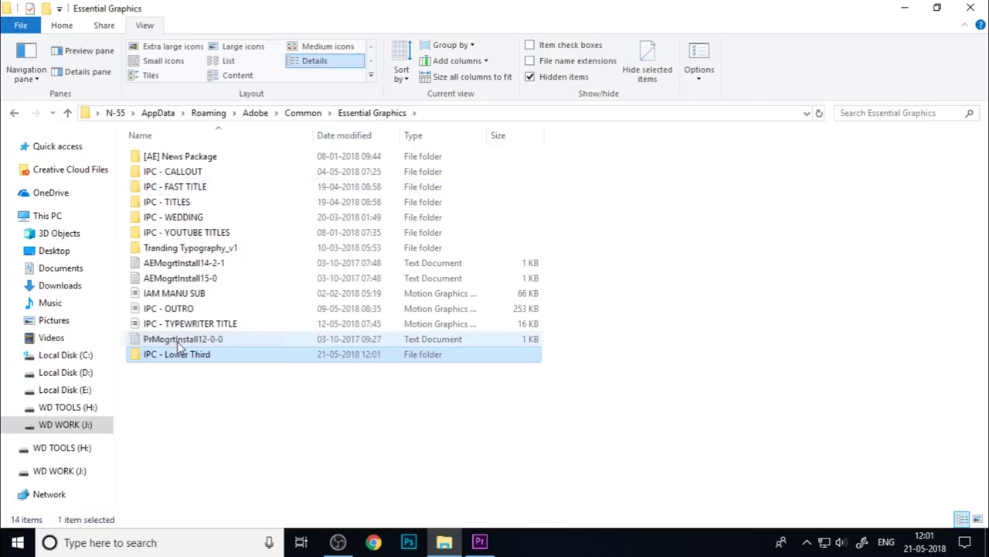
pyautogui.click(326, 428)
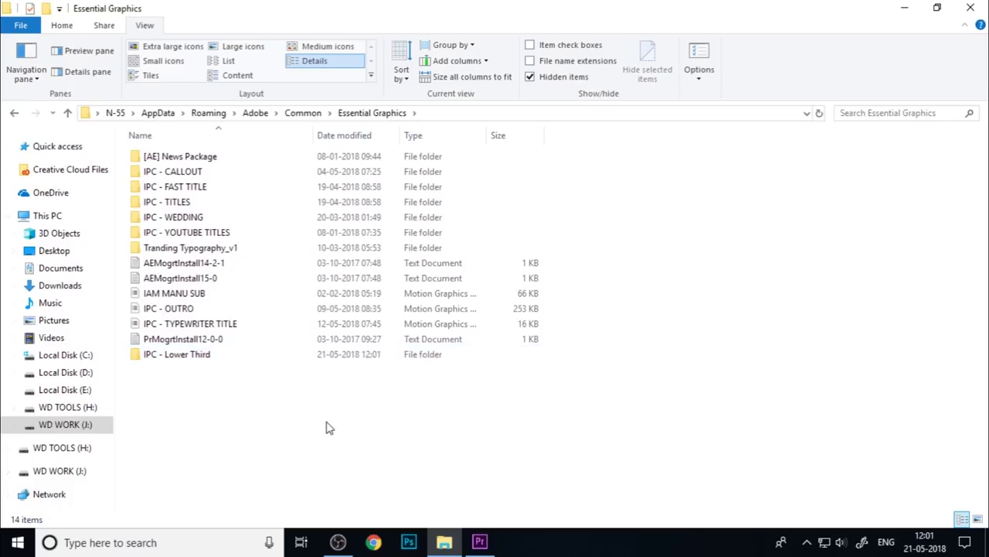
pyautogui.click(478, 544)
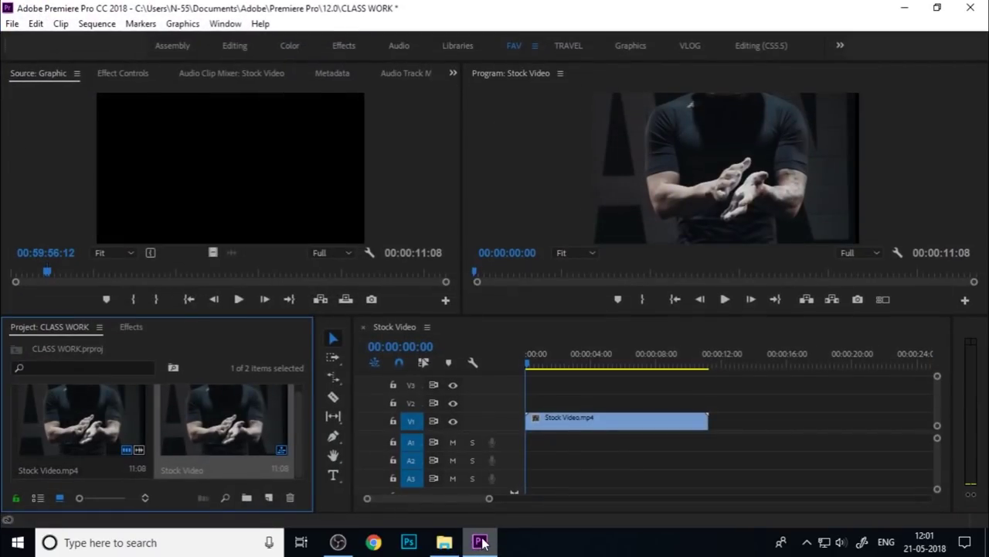
# Show the Essential Graphics panel and open the IPC - Lower Third template collection.
pyautogui.click(225, 23)
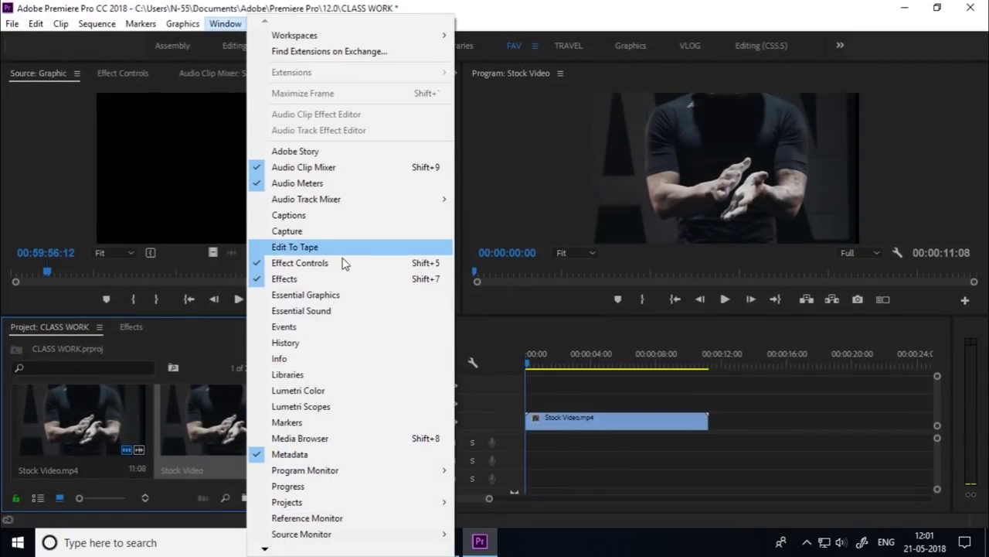
pyautogui.click(324, 301)
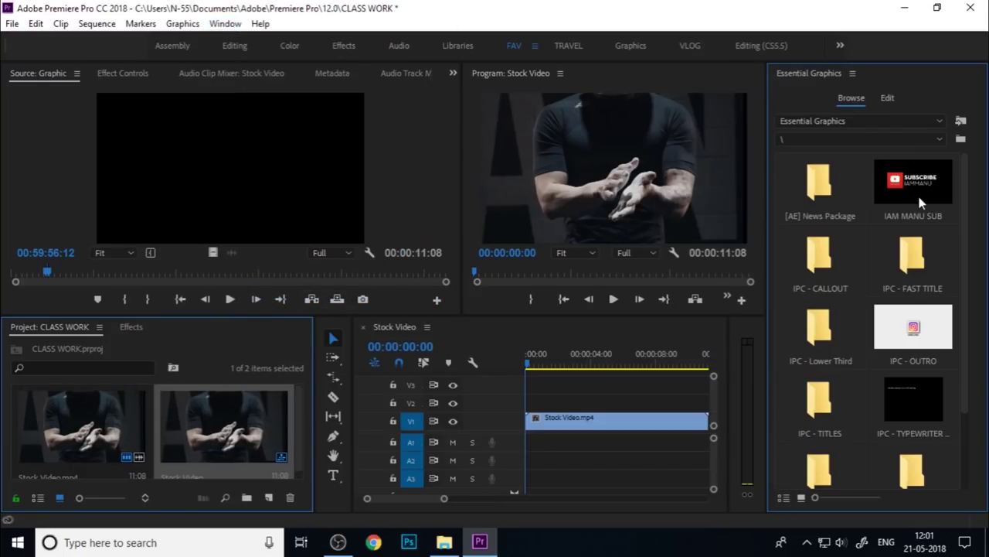
pyautogui.scroll(-2, 842, 352)
pyautogui.scroll(1, 840, 352)
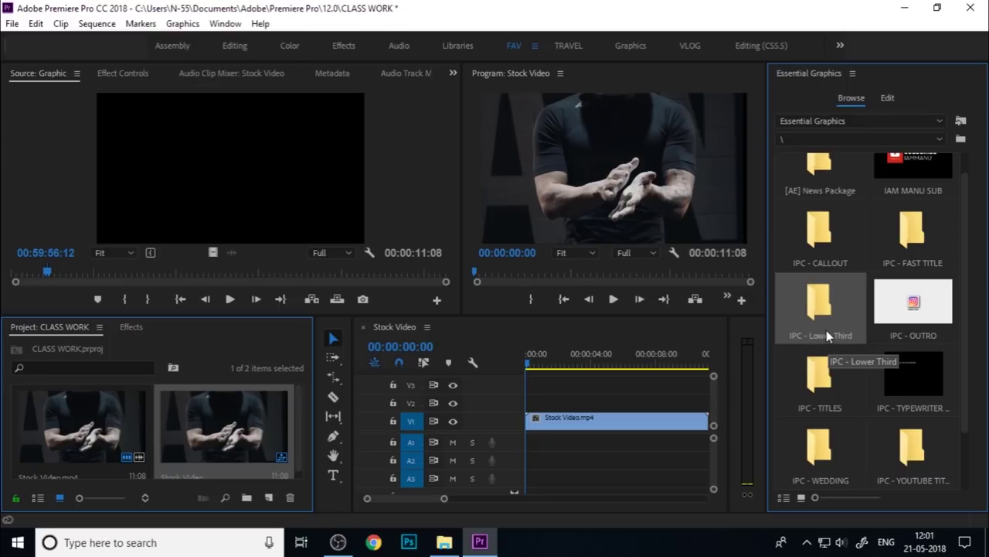
pyautogui.doubleClick(808, 313)
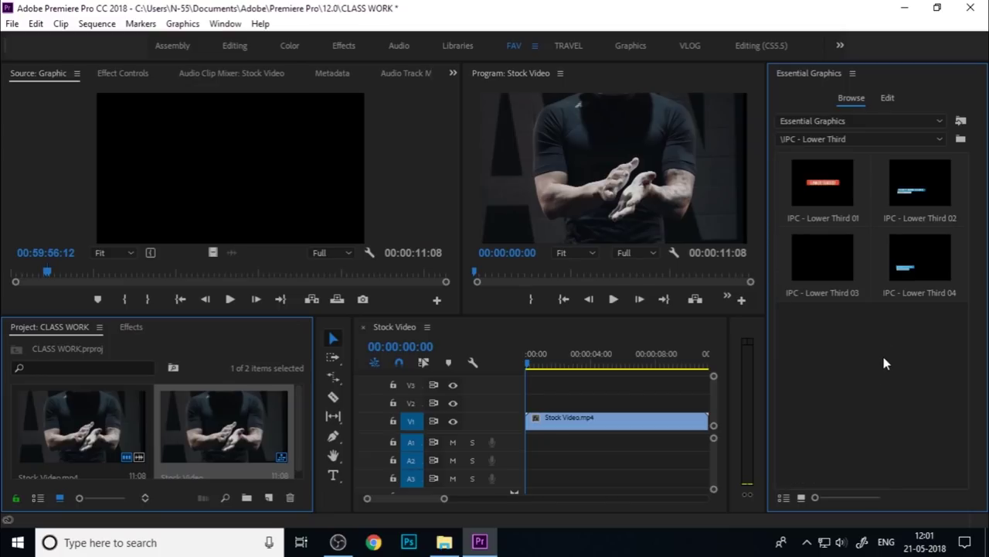
# Browse the Install Motion Graphics Template chooser without installing, then narrow the Project panel.
pyautogui.click(962, 122)
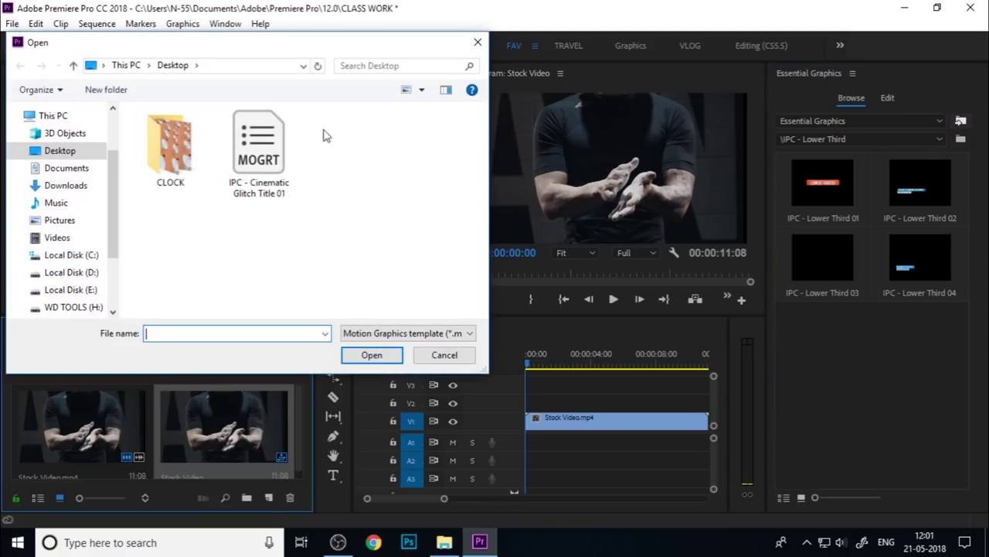
pyautogui.click(232, 170)
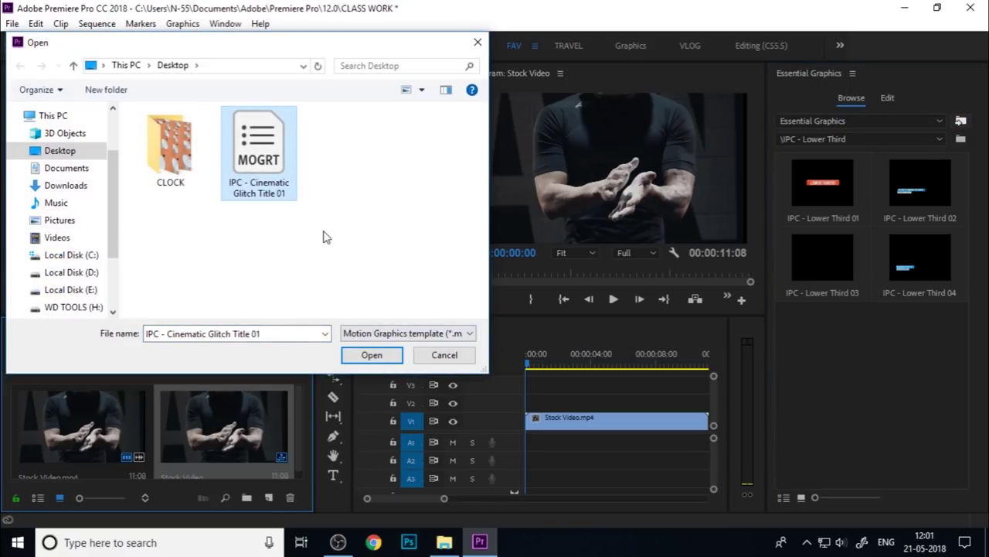
pyautogui.click(444, 352)
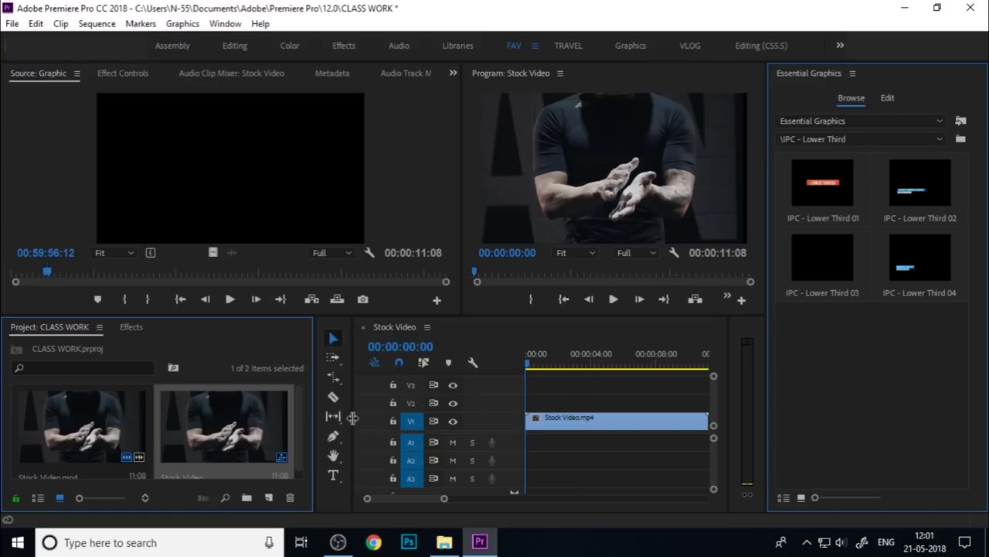
pyautogui.moveTo(352, 417); pyautogui.dragTo(253, 426)
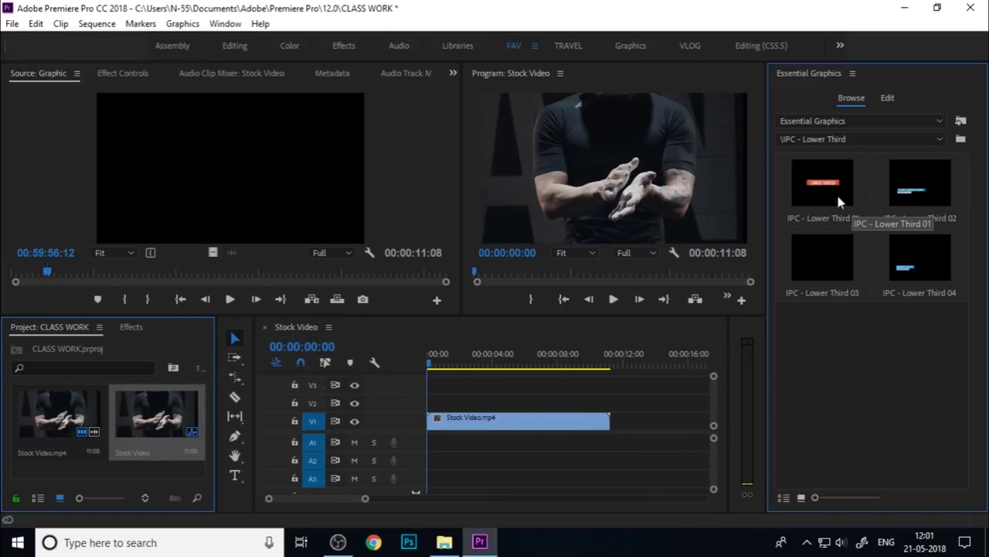
# Place IPC - Lower Third 02 on V2 above the gym clip and scale it to frame size.
pyautogui.moveTo(920, 186)
pyautogui.mouseDown()
pyautogui.moveTo(456, 408)
pyautogui.moveTo(437, 402)
pyautogui.mouseUp()
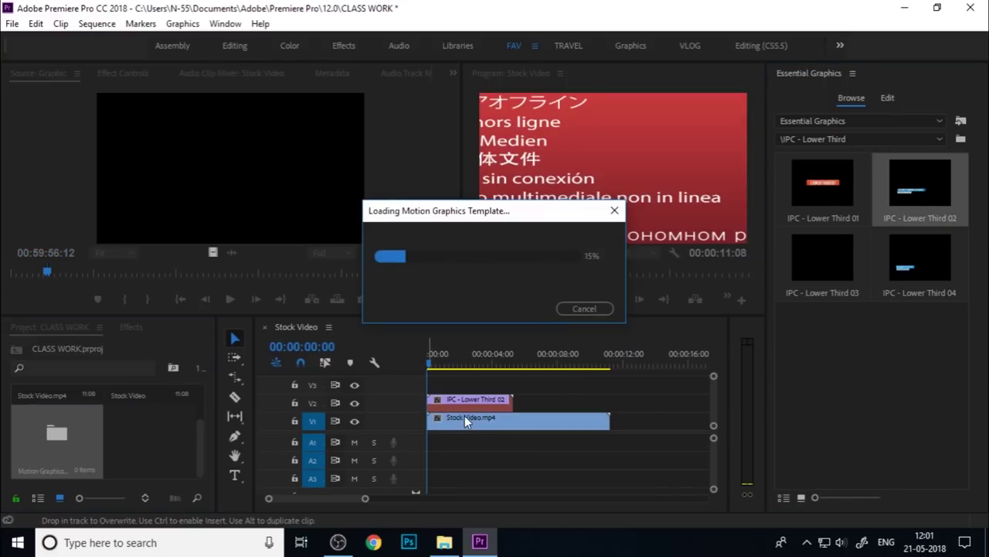
pyautogui.moveTo(437, 365)
pyautogui.mouseDown()
pyautogui.moveTo(476, 367)
pyautogui.moveTo(451, 364)
pyautogui.mouseUp()
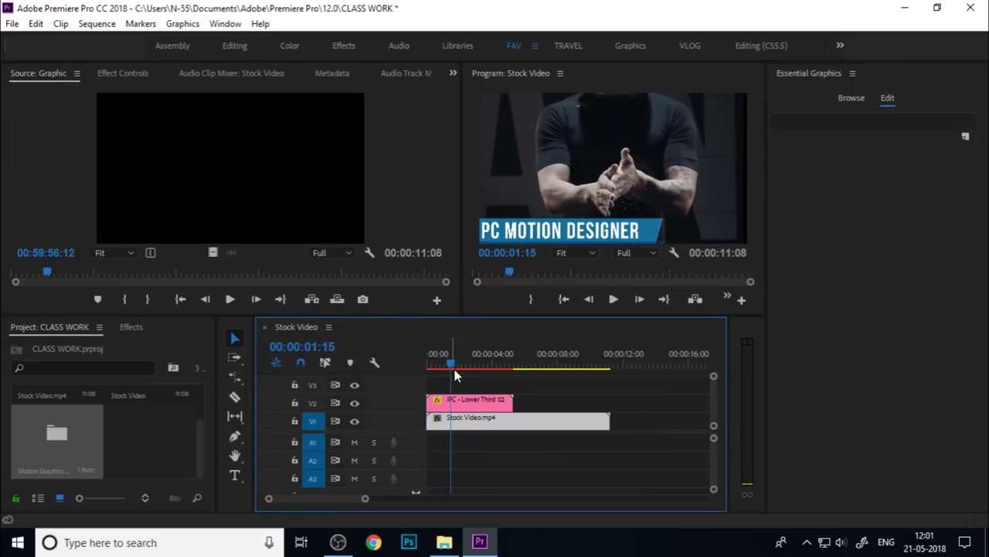
pyautogui.click(468, 398)
pyautogui.rightClick(468, 397)
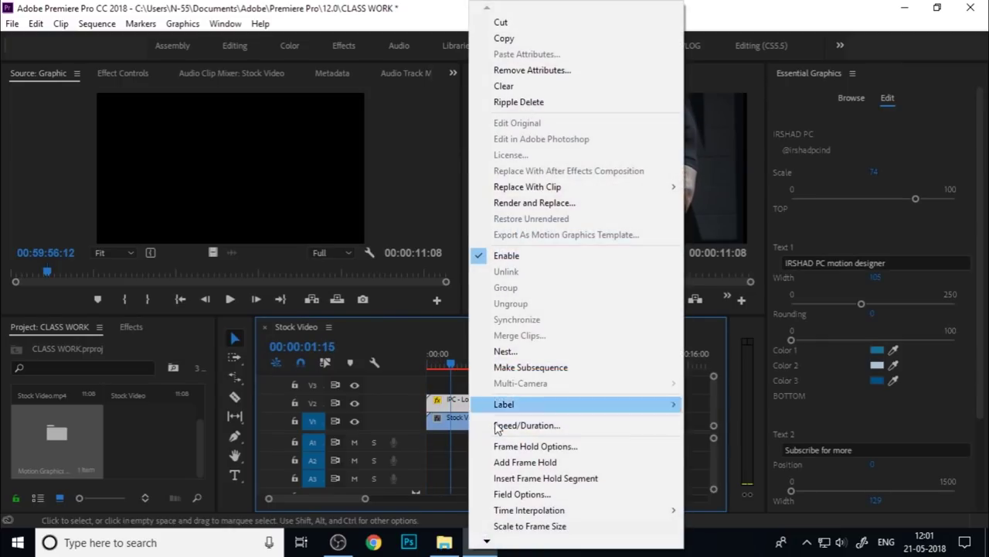
pyautogui.click(532, 527)
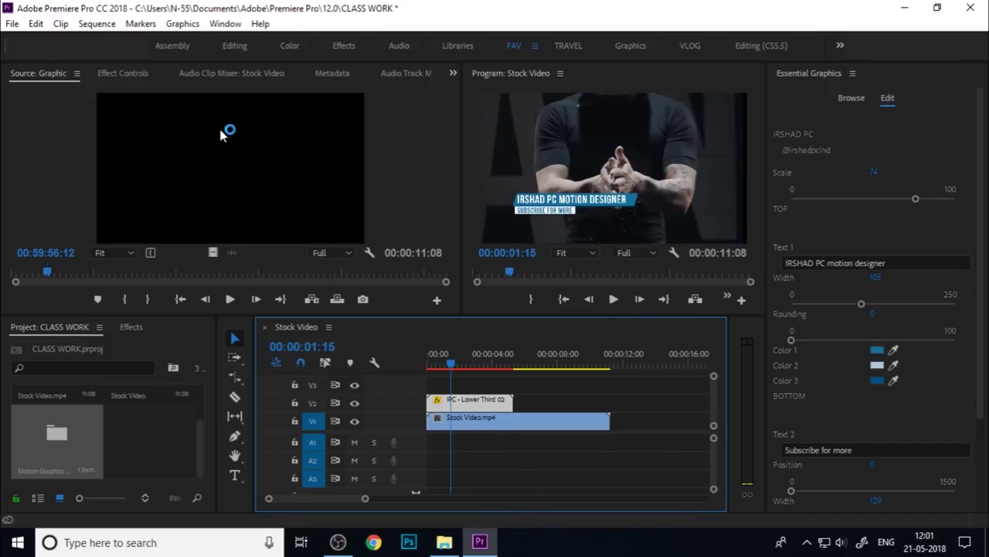
# Shift the lower third left with Motion Position X, then preview it animating in.
pyautogui.click(133, 73)
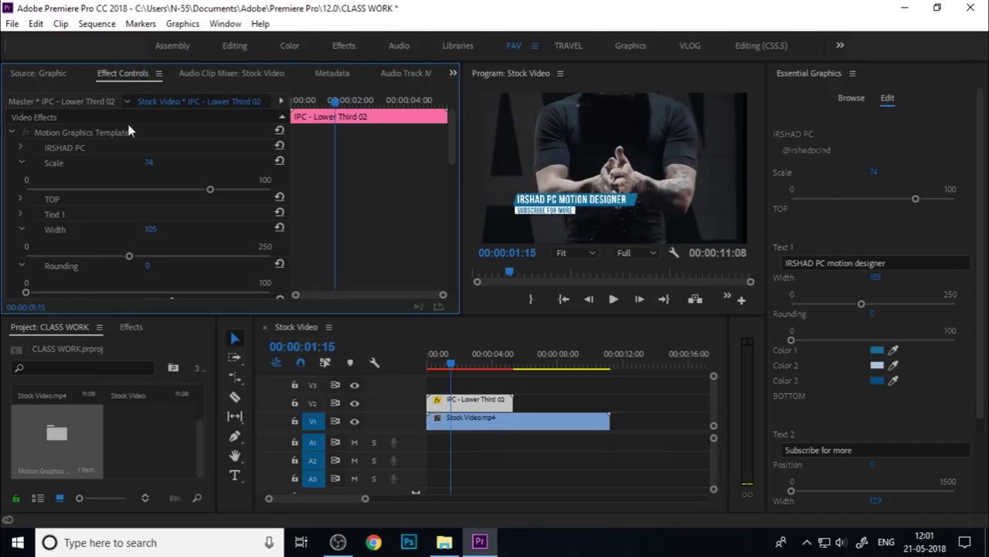
pyautogui.click(9, 133)
pyautogui.moveTo(154, 162)
pyautogui.mouseDown()
pyautogui.moveTo(208, 177)
pyautogui.moveTo(224, 165)
pyautogui.mouseUp()
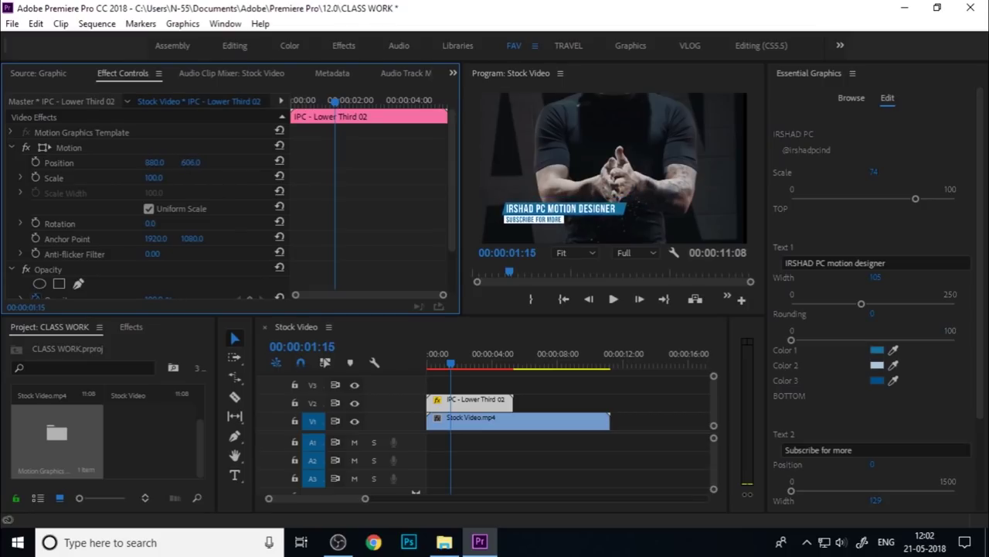
pyautogui.moveTo(153, 166); pyautogui.dragTo(116, 166)
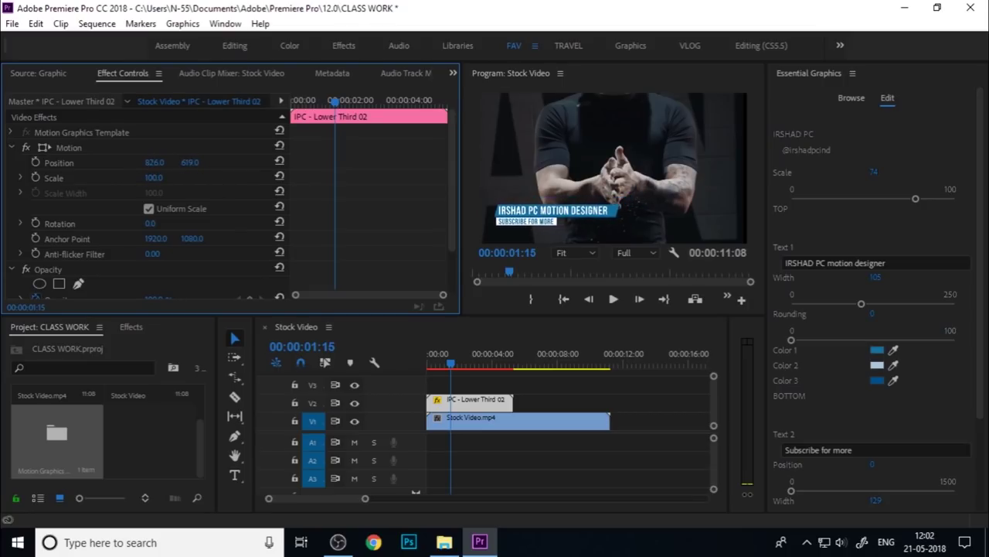
pyautogui.moveTo(459, 363); pyautogui.dragTo(376, 364)
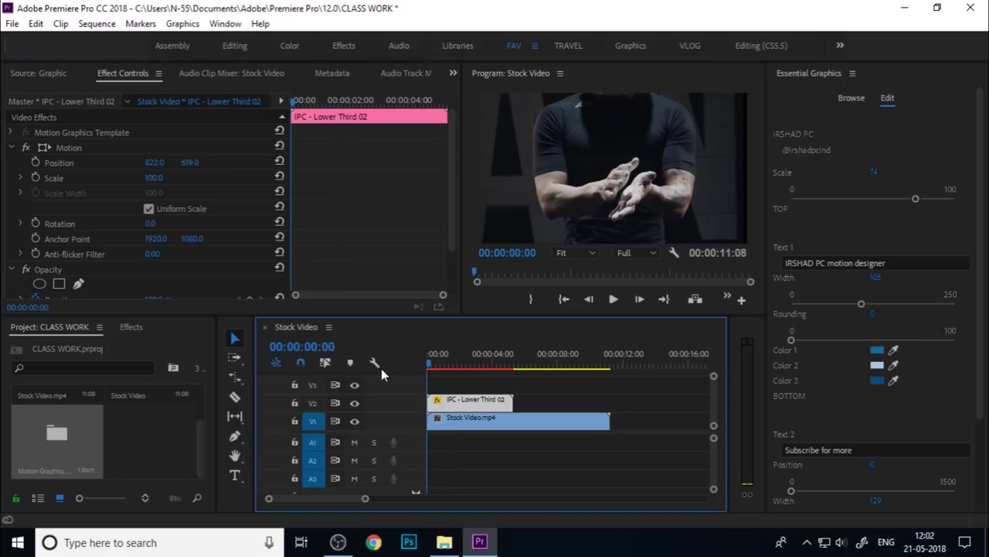
pyautogui.press('space')
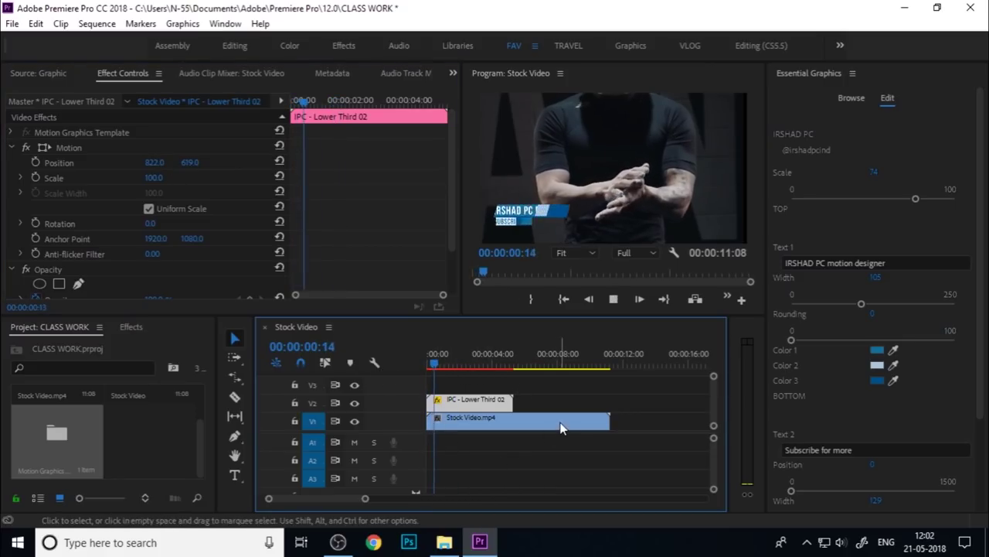
pyautogui.press('space')
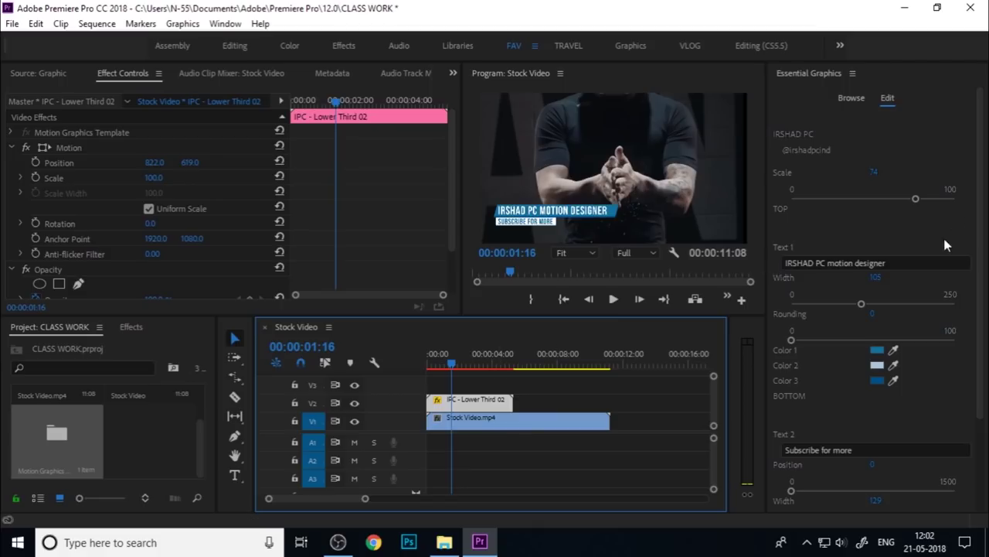
# Adjust the lower third's scale and nudge its Position X slightly back right.
pyautogui.moveTo(981, 145); pyautogui.dragTo(981, 174)
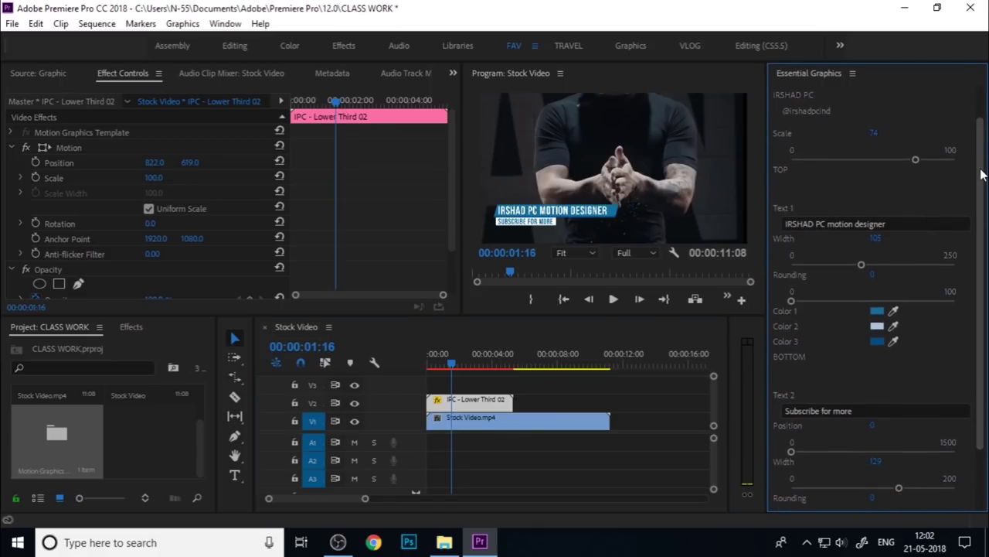
pyautogui.moveTo(915, 159); pyautogui.dragTo(910, 160)
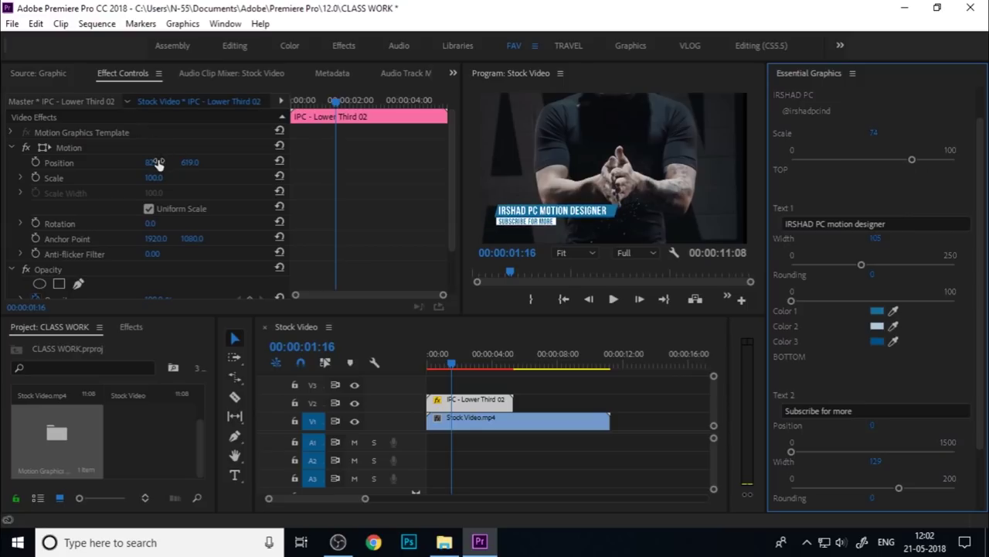
pyautogui.moveTo(157, 163); pyautogui.dragTo(250, 165)
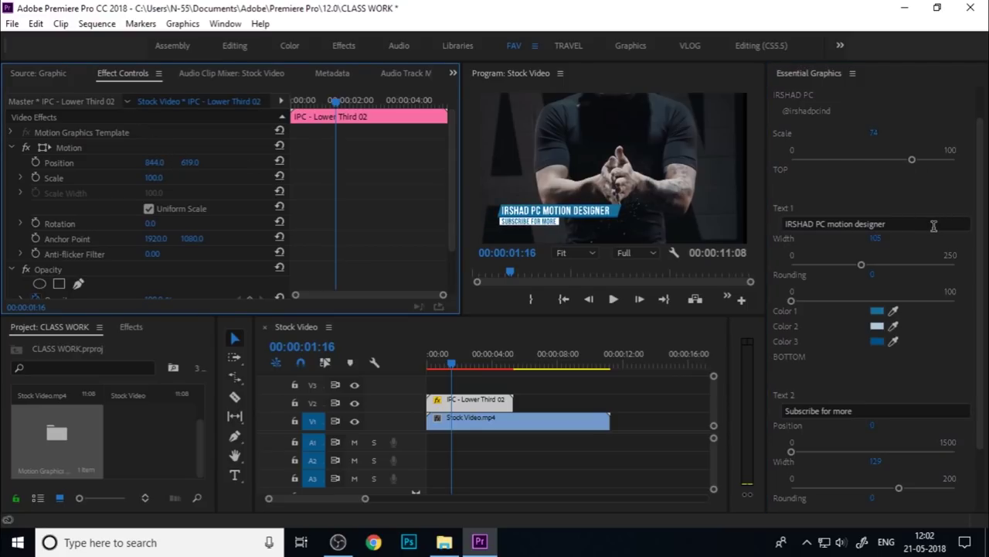
# Retitle the main text 'Body Bulders GYM' and narrow the title bar width to 72.
pyautogui.click(934, 225)
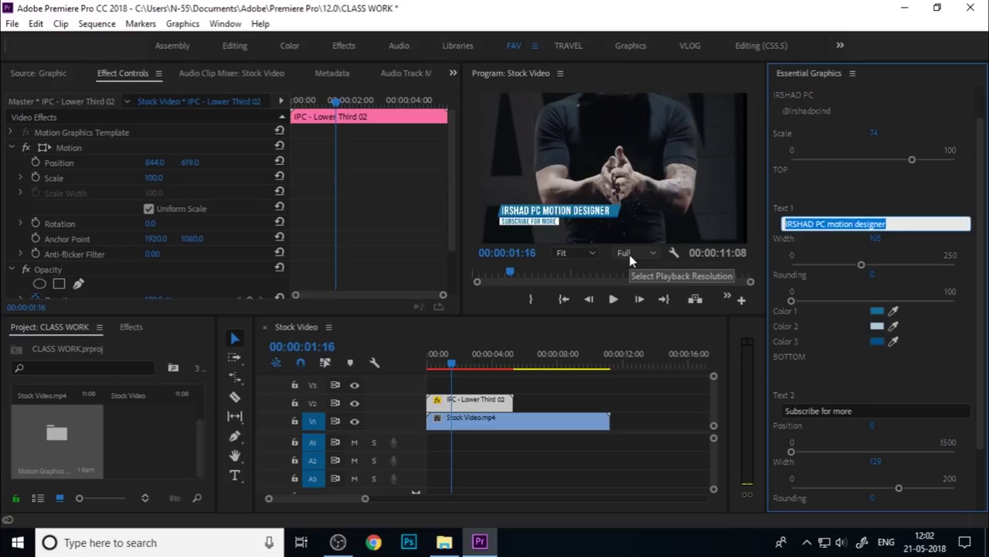
pyautogui.write('Body Builders GYM')
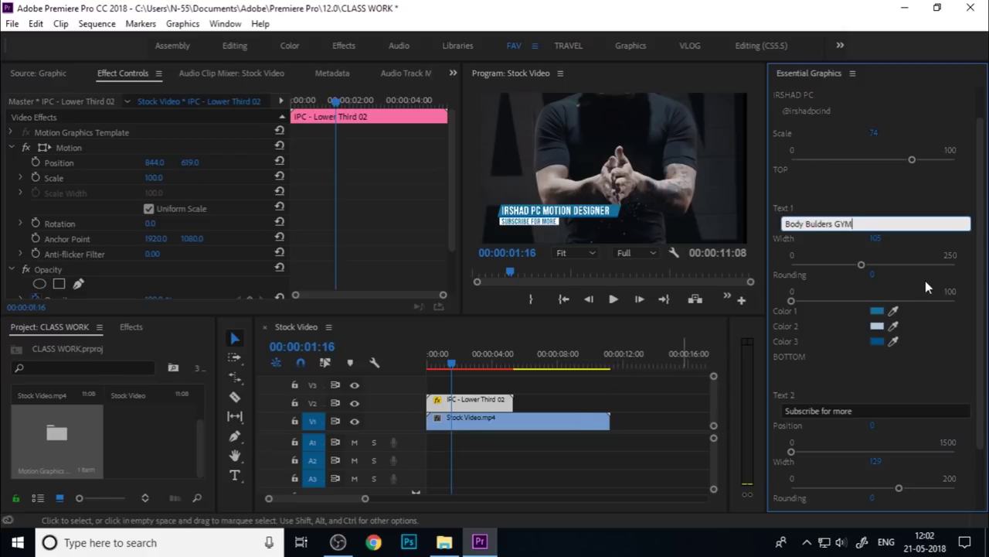
pyautogui.click(886, 411)
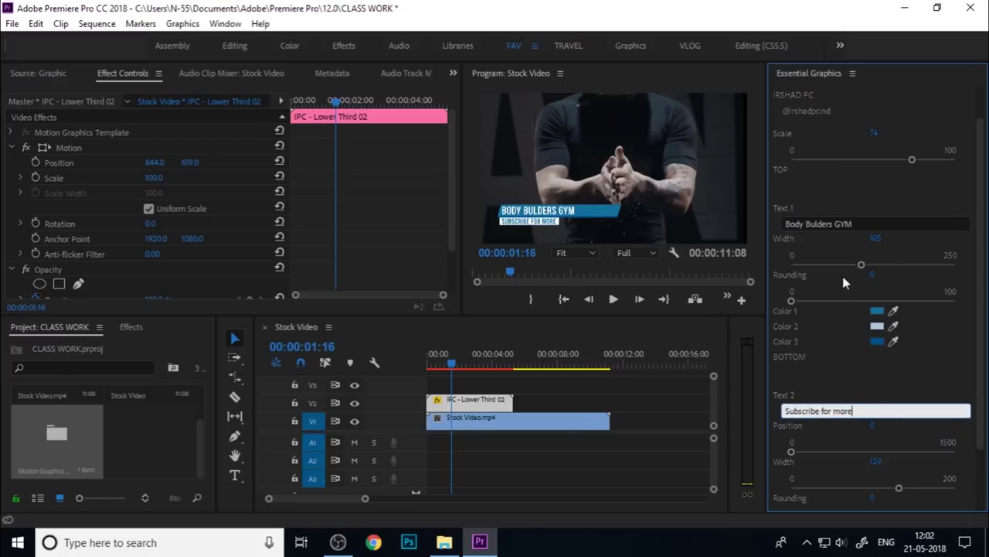
pyautogui.moveTo(857, 266); pyautogui.dragTo(838, 265)
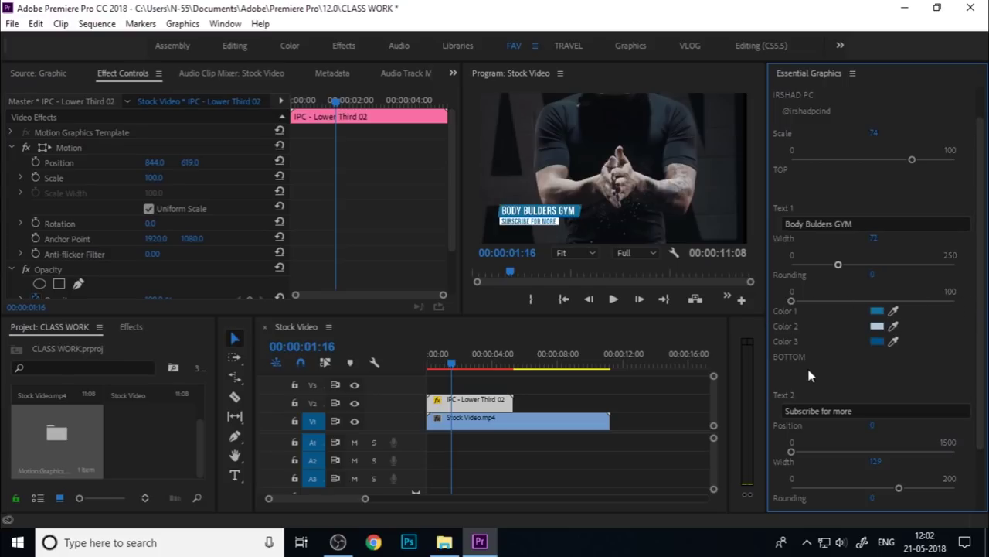
# Set the title's first colour to bright red and its third colour to dark red.
pyautogui.click(878, 312)
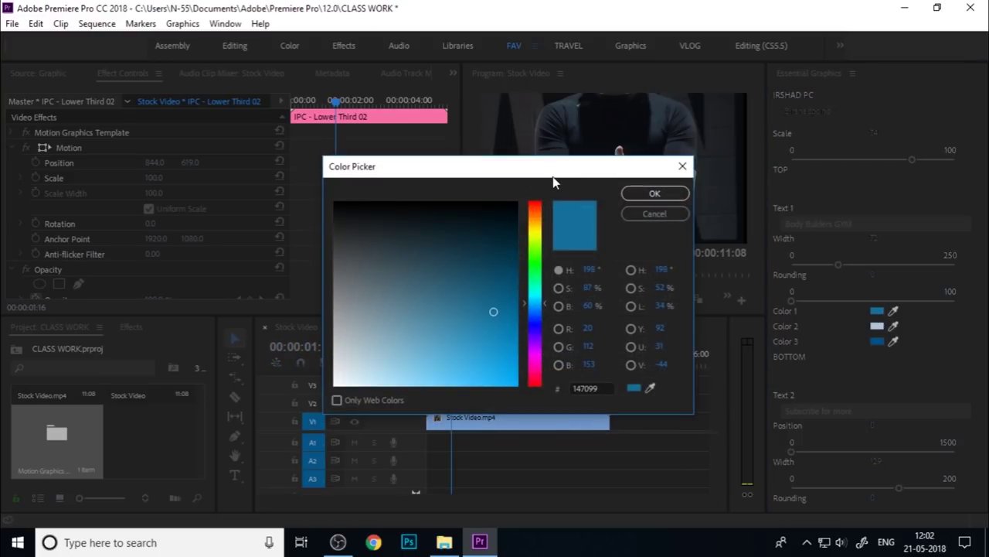
pyautogui.moveTo(552, 177)
pyautogui.mouseDown()
pyautogui.moveTo(827, 231)
pyautogui.moveTo(788, 176)
pyautogui.mouseUp()
pyautogui.moveTo(777, 354)
pyautogui.mouseDown()
pyautogui.moveTo(771, 380)
pyautogui.moveTo(752, 380)
pyautogui.mouseUp()
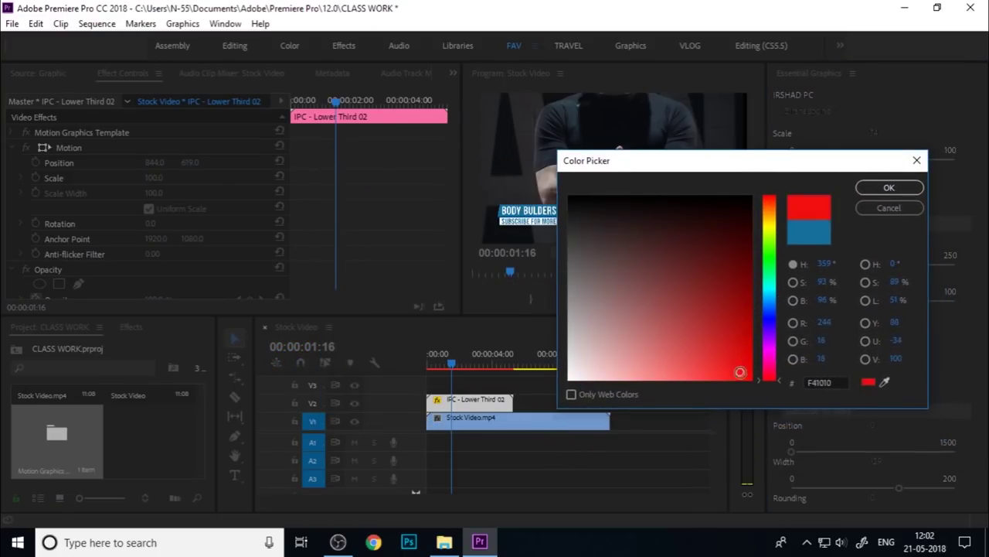
pyautogui.click(872, 189)
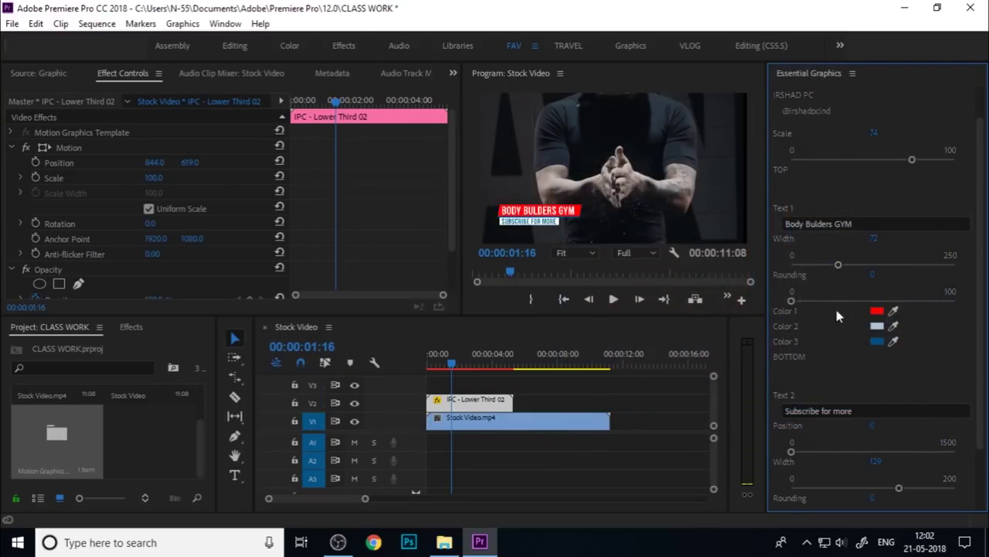
pyautogui.click(877, 341)
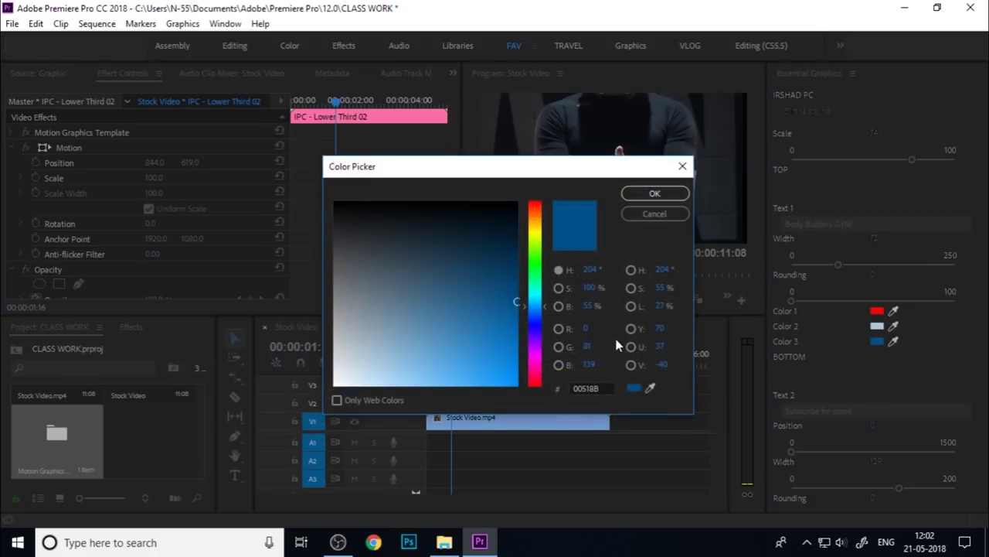
pyautogui.click(541, 383)
pyautogui.moveTo(511, 368); pyautogui.dragTo(516, 316)
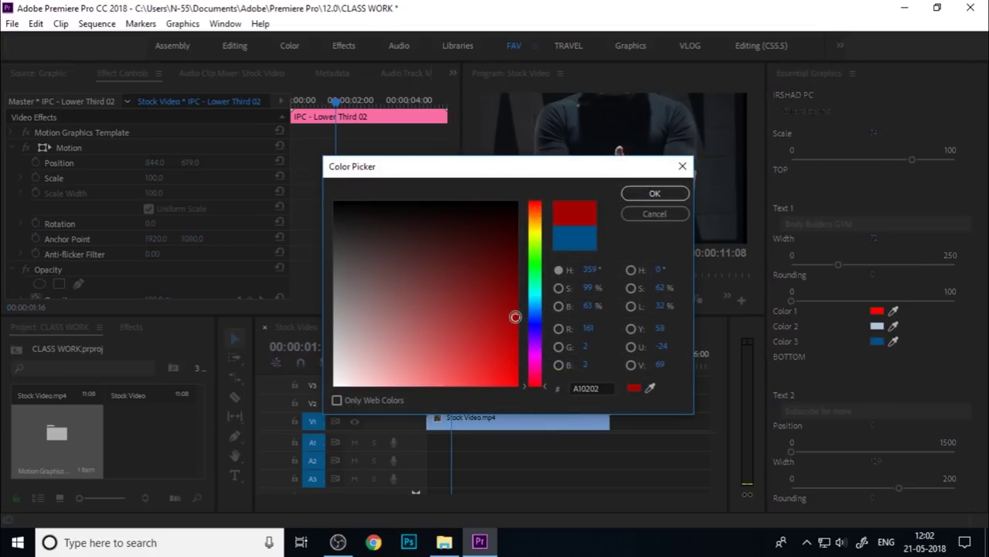
pyautogui.click(655, 194)
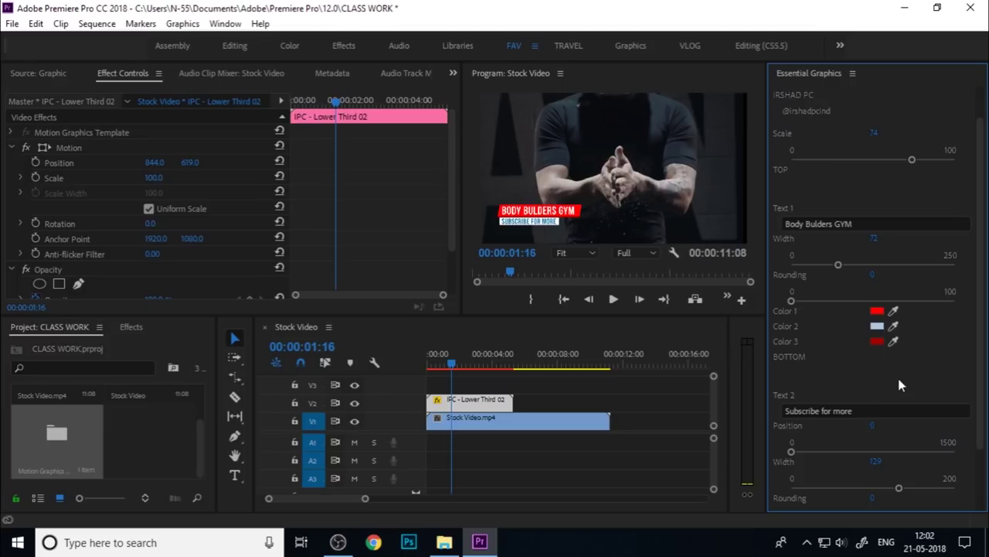
# Try a near-black, then a very light grey, as the title's second colour.
pyautogui.click(876, 325)
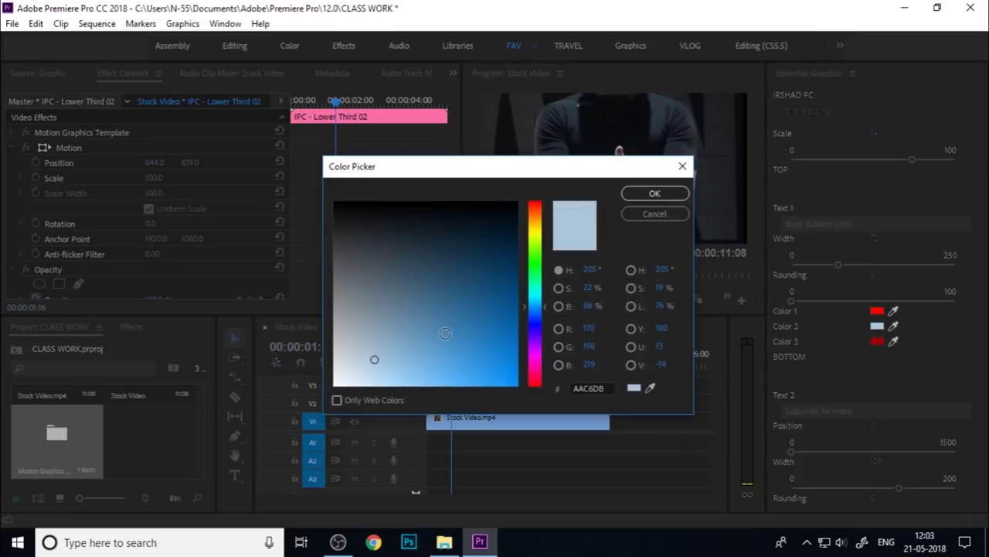
pyautogui.click(494, 217)
pyautogui.moveTo(522, 171); pyautogui.dragTo(392, 303)
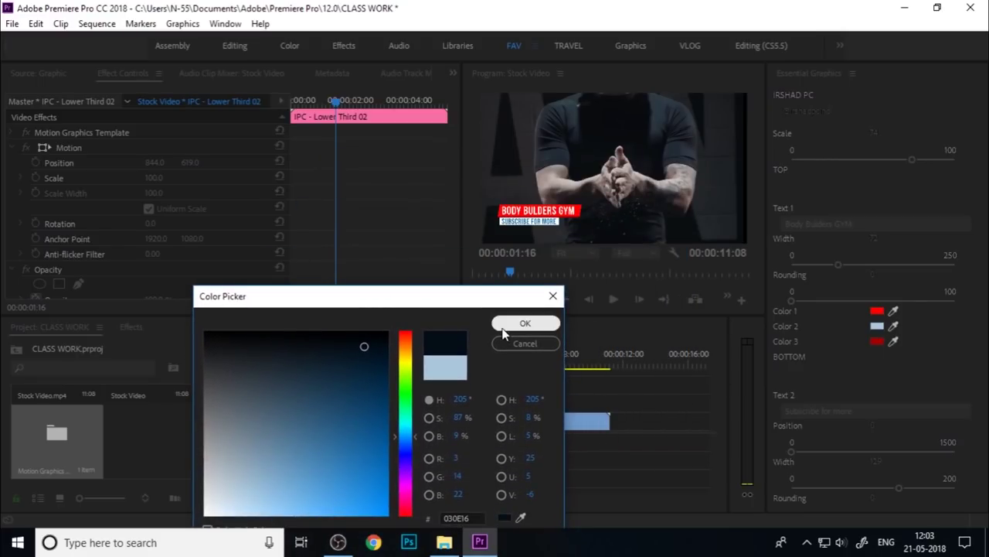
pyautogui.click(530, 322)
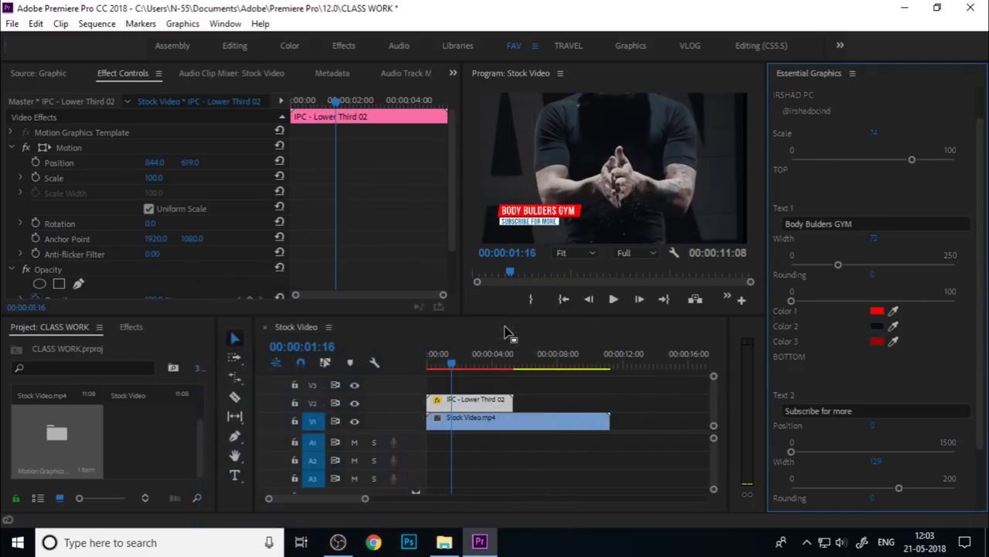
pyautogui.click(876, 326)
pyautogui.click(539, 329)
pyautogui.moveTo(481, 337)
pyautogui.mouseDown()
pyautogui.moveTo(334, 364)
pyautogui.moveTo(399, 342)
pyautogui.moveTo(347, 345)
pyautogui.mouseUp()
pyautogui.click(539, 366)
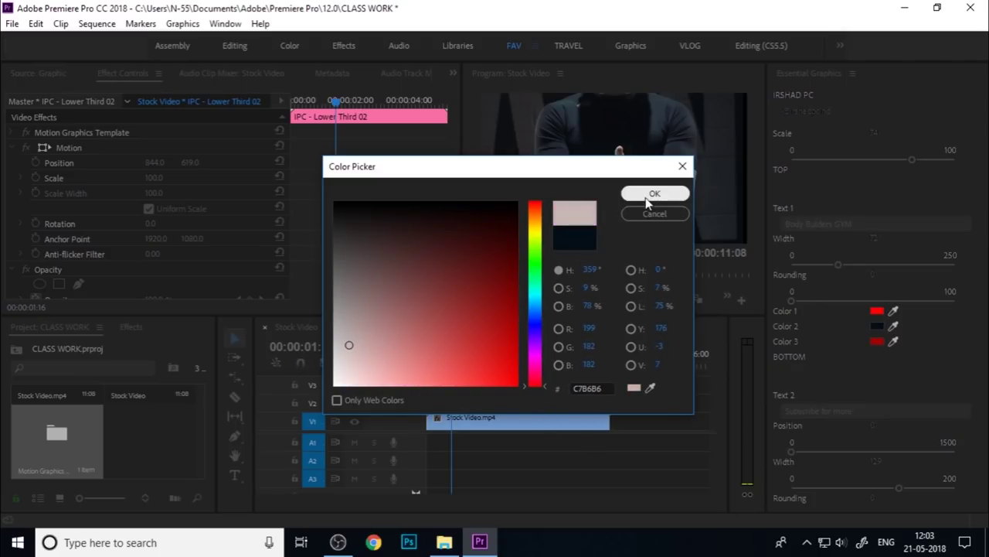
pyautogui.click(655, 193)
# Preview the lower third and settle the second colour on a soft pink.
pyautogui.scroll(-2, 977, 295)
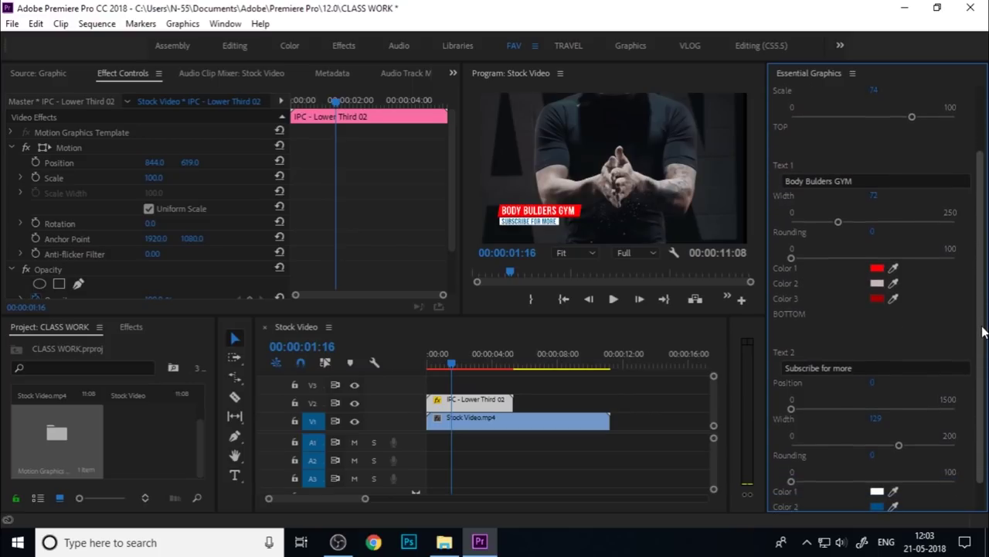
pyautogui.moveTo(464, 365); pyautogui.dragTo(416, 365)
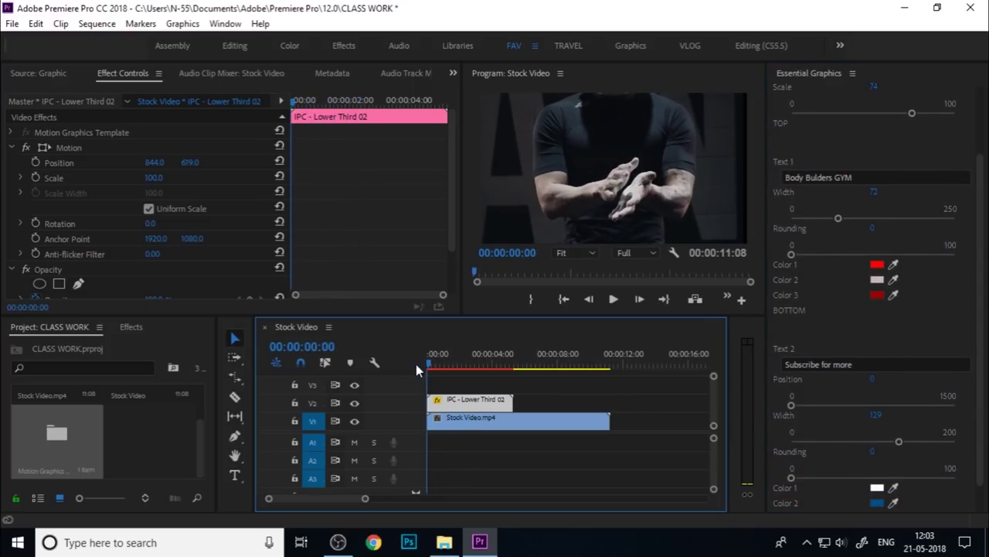
pyautogui.press('space')
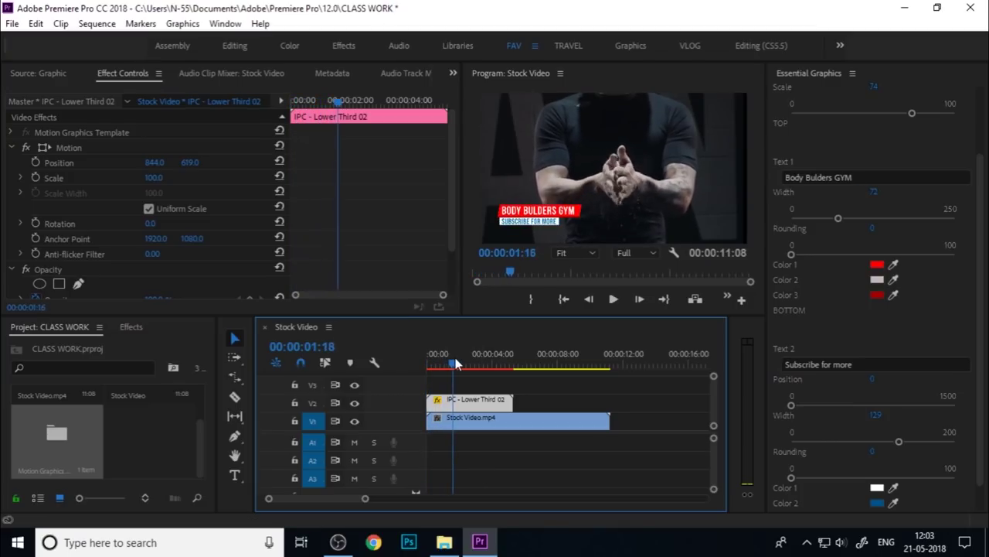
pyautogui.moveTo(444, 366); pyautogui.dragTo(437, 365)
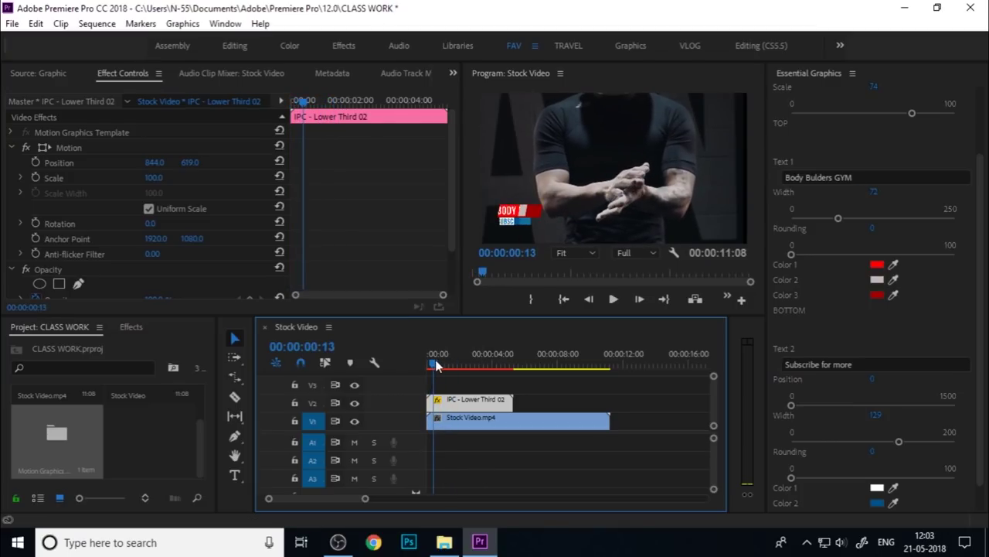
pyautogui.click(877, 282)
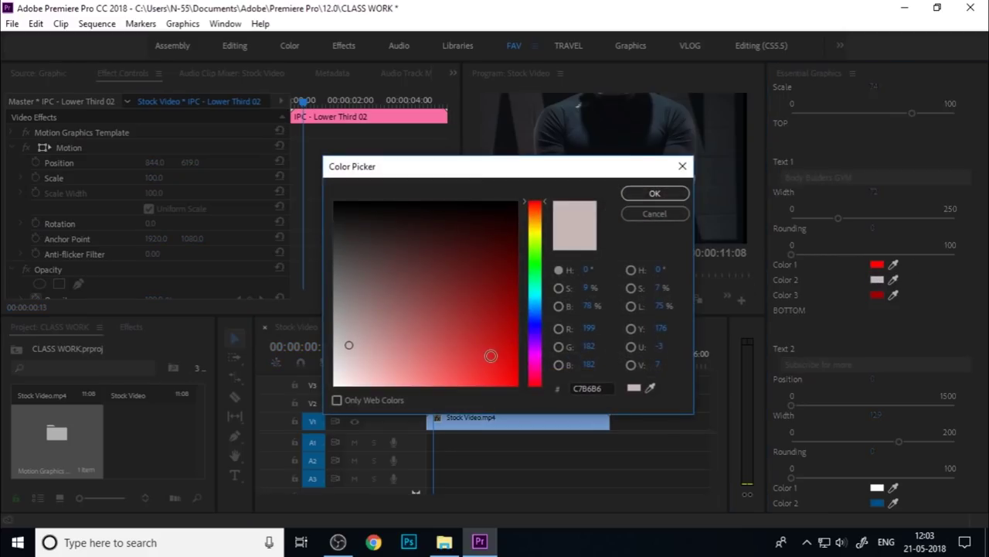
pyautogui.moveTo(491, 355); pyautogui.dragTo(521, 331)
pyautogui.click(633, 199)
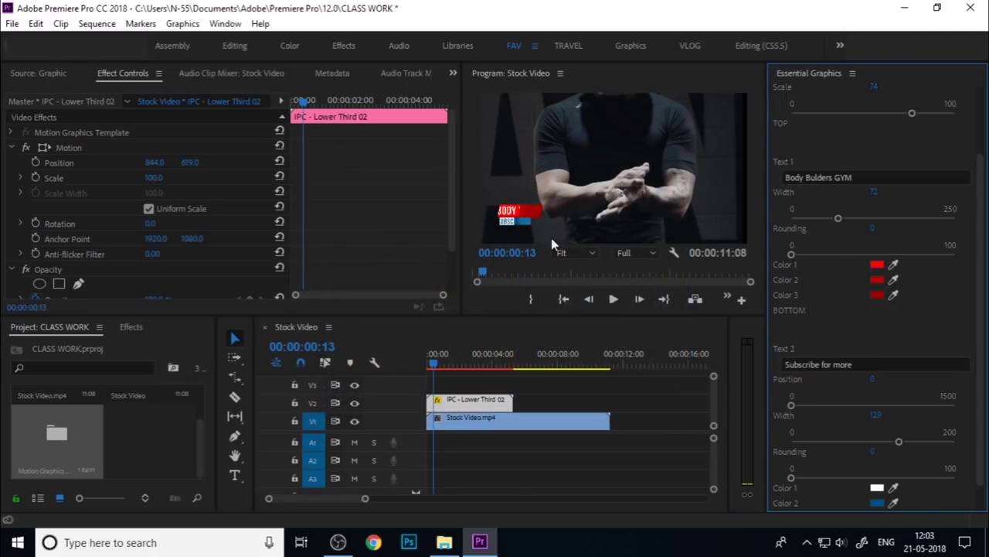
pyautogui.click(879, 280)
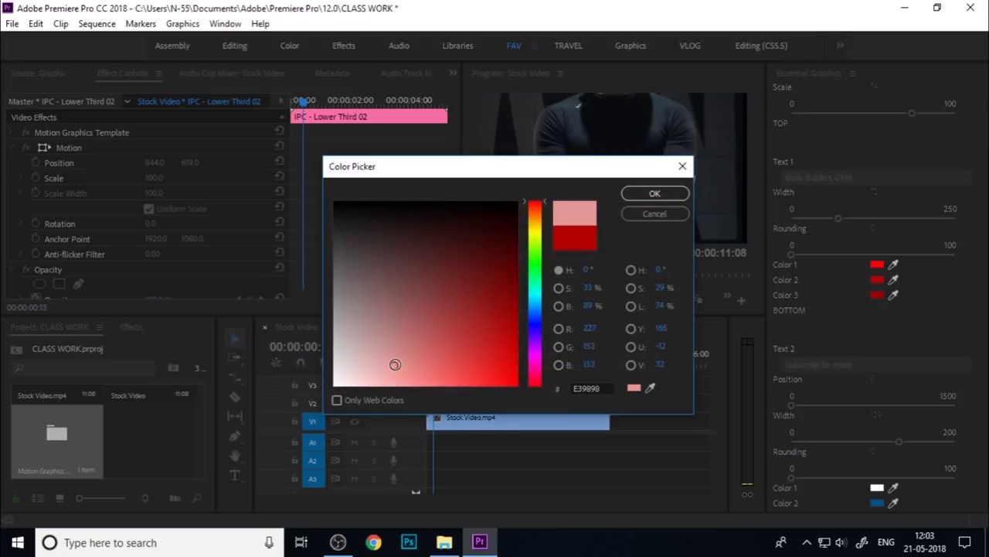
pyautogui.moveTo(395, 364); pyautogui.dragTo(395, 371)
pyautogui.click(627, 196)
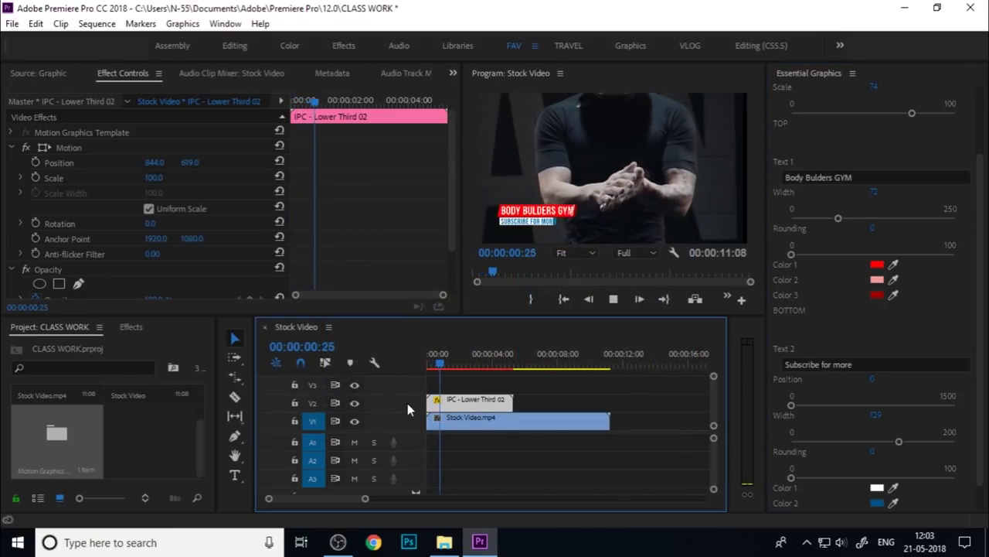
pyautogui.press('space')
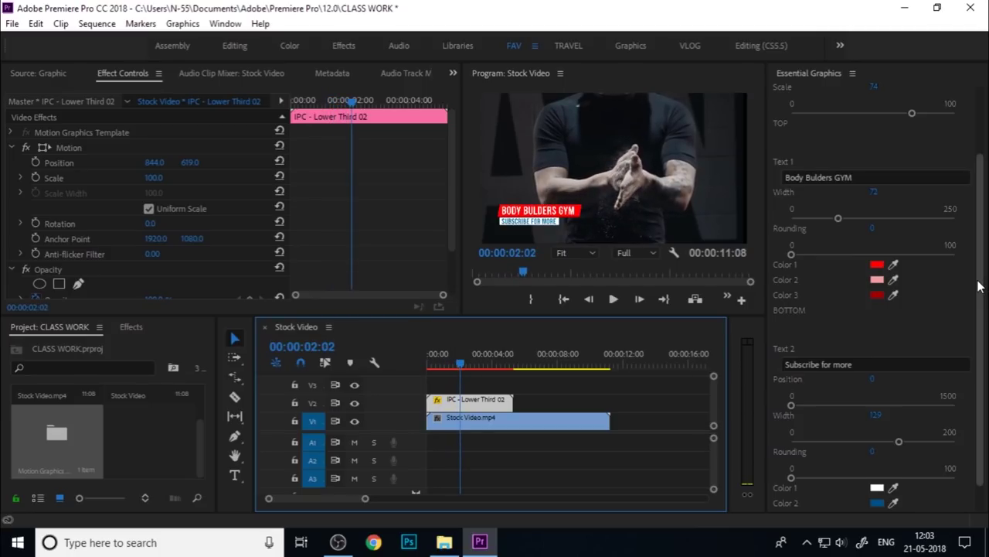
# Replace the subtitle text with 'Powerful Gym for mens'.
pyautogui.scroll(-1, 974, 333)
pyautogui.click(859, 332)
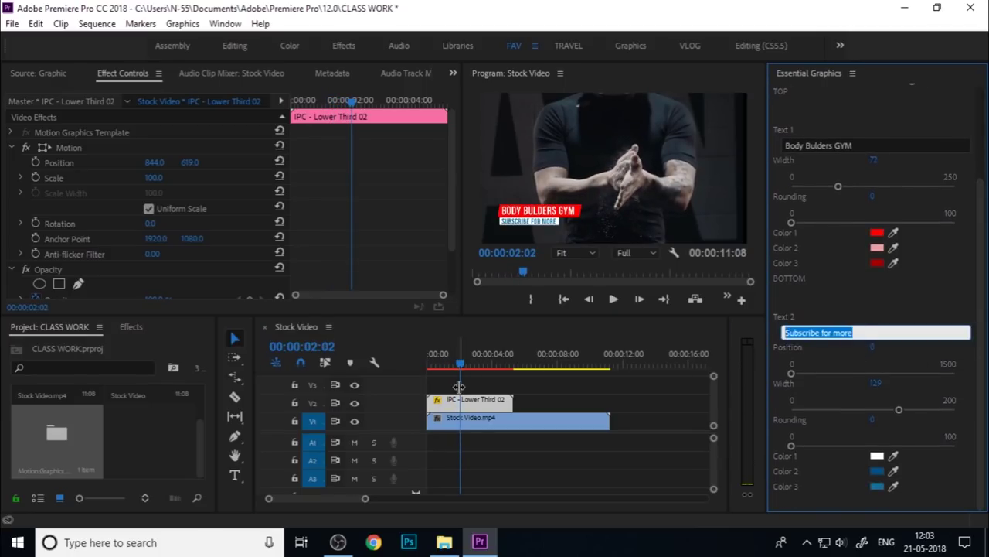
pyautogui.write('Powerful Gym for Mens')
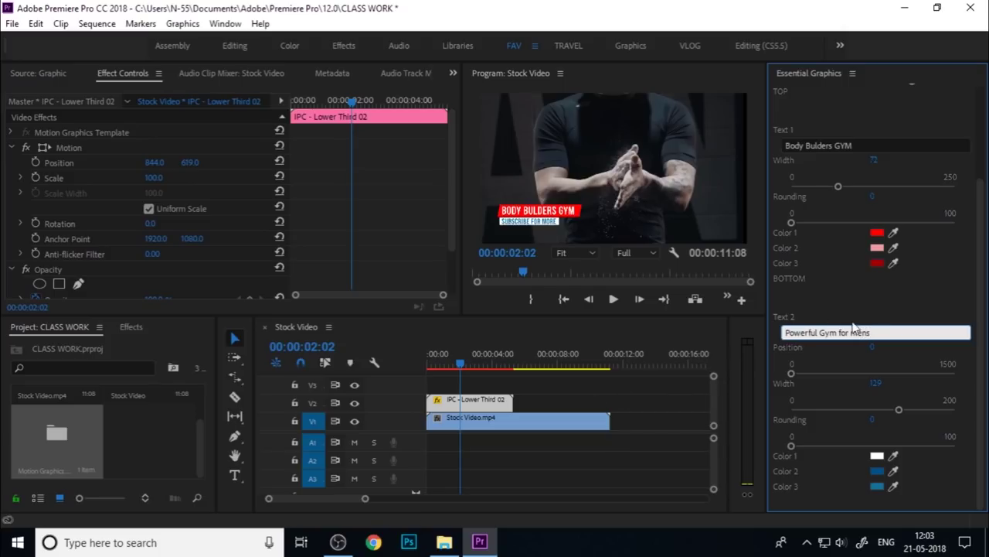
pyautogui.click(877, 308)
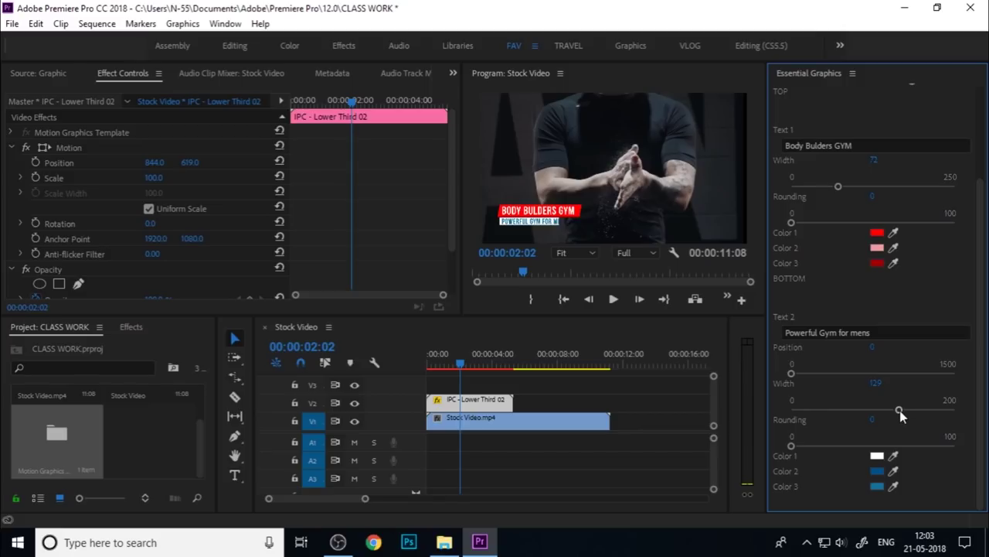
# Widen the red title bar and adjust the subtitle bar's width and position.
pyautogui.moveTo(901, 411)
pyautogui.mouseDown()
pyautogui.moveTo(886, 414)
pyautogui.moveTo(937, 411)
pyautogui.mouseUp()
pyautogui.moveTo(790, 373)
pyautogui.mouseDown()
pyautogui.moveTo(822, 391)
pyautogui.moveTo(812, 398)
pyautogui.mouseUp()
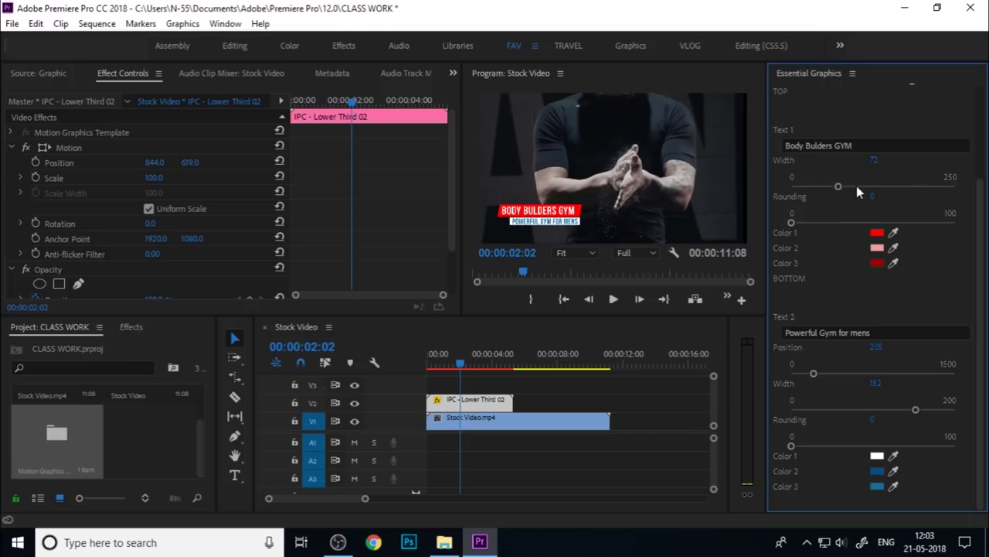
pyautogui.moveTo(846, 185); pyautogui.dragTo(848, 187)
pyautogui.moveTo(915, 409); pyautogui.dragTo(912, 418)
pyautogui.moveTo(819, 375); pyautogui.dragTo(794, 391)
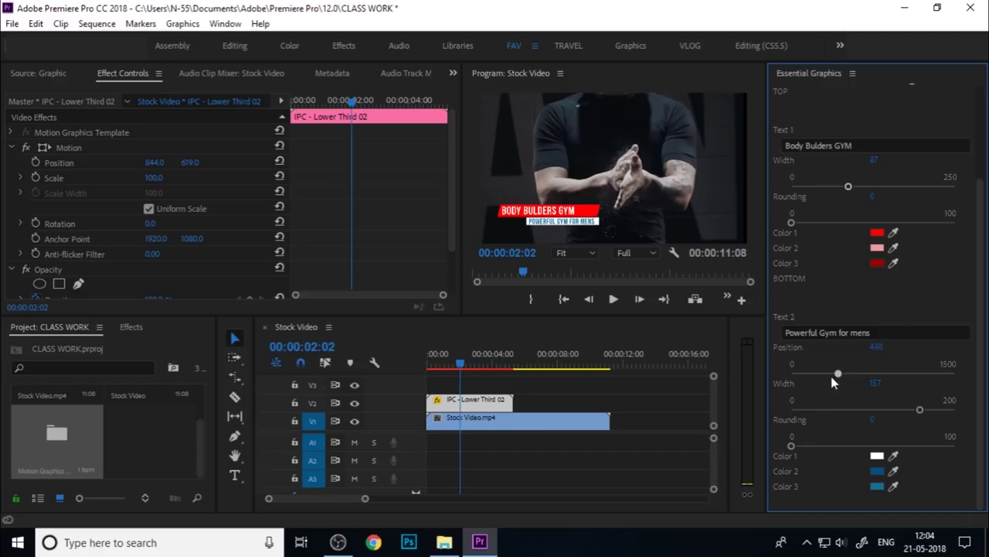
pyautogui.moveTo(791, 384); pyautogui.dragTo(830, 374)
pyautogui.click(876, 486)
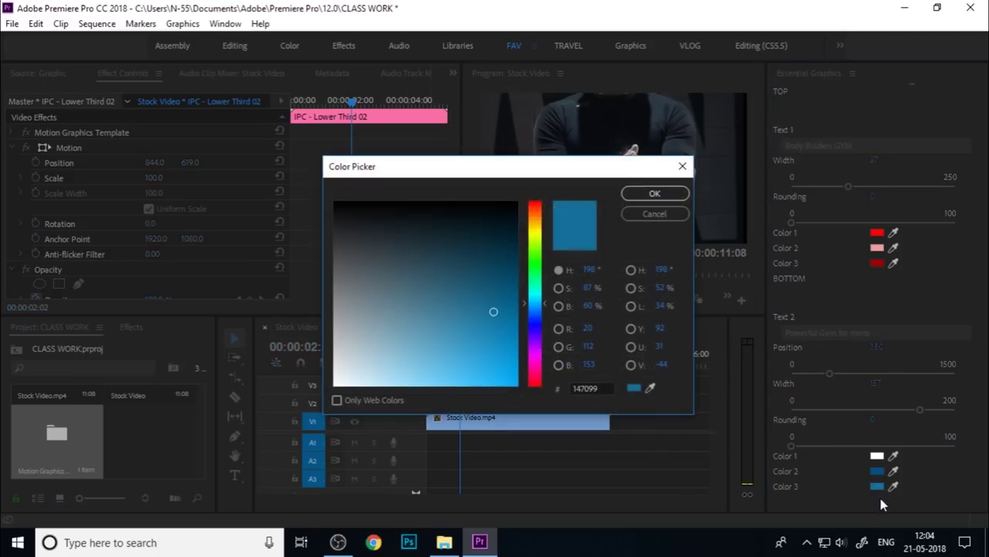
pyautogui.click(531, 389)
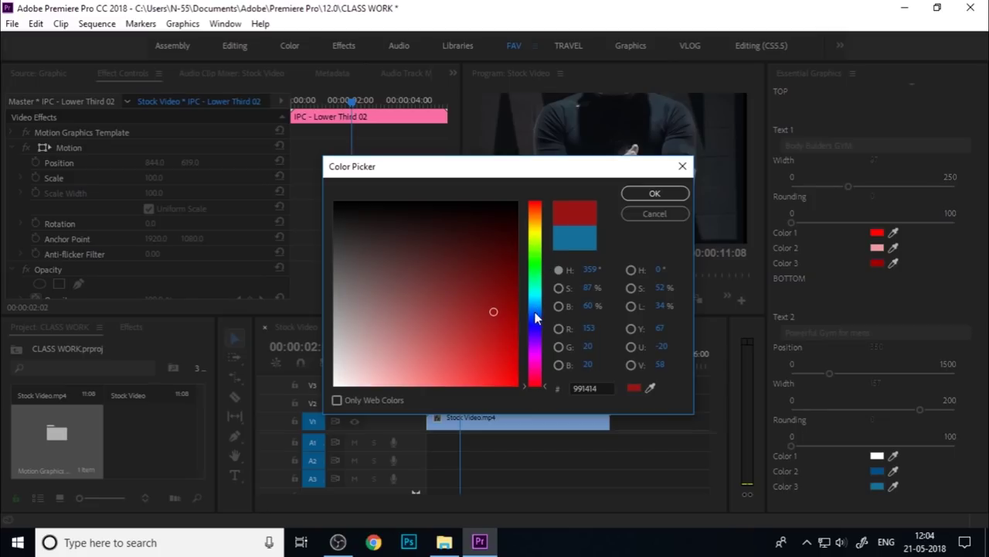
pyautogui.click(631, 210)
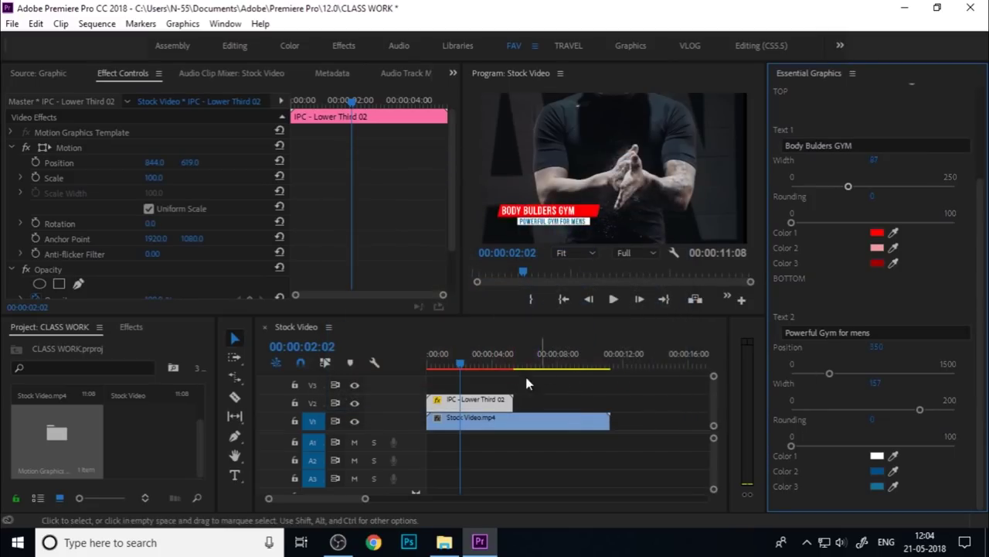
pyautogui.moveTo(457, 363); pyautogui.dragTo(429, 363)
pyautogui.press('space')
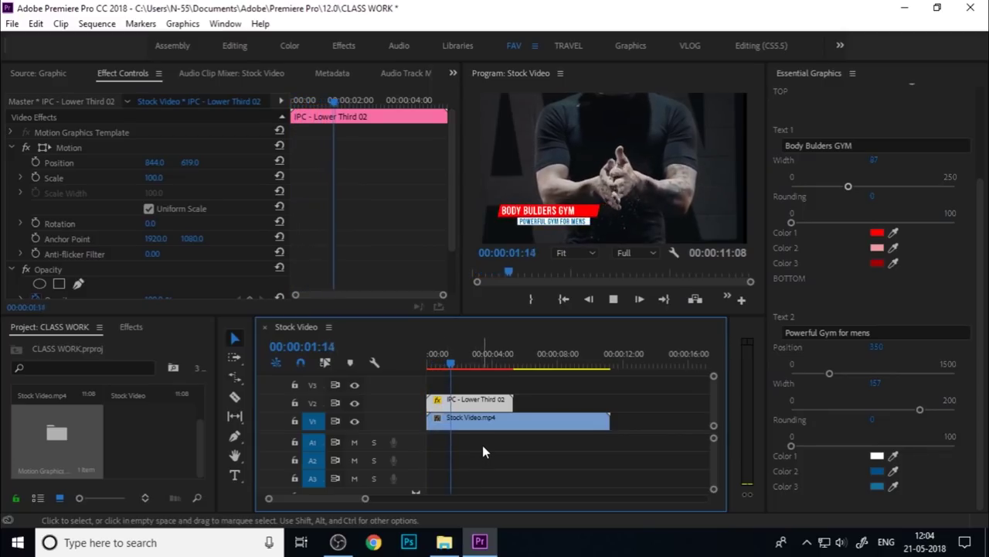
pyautogui.press('space')
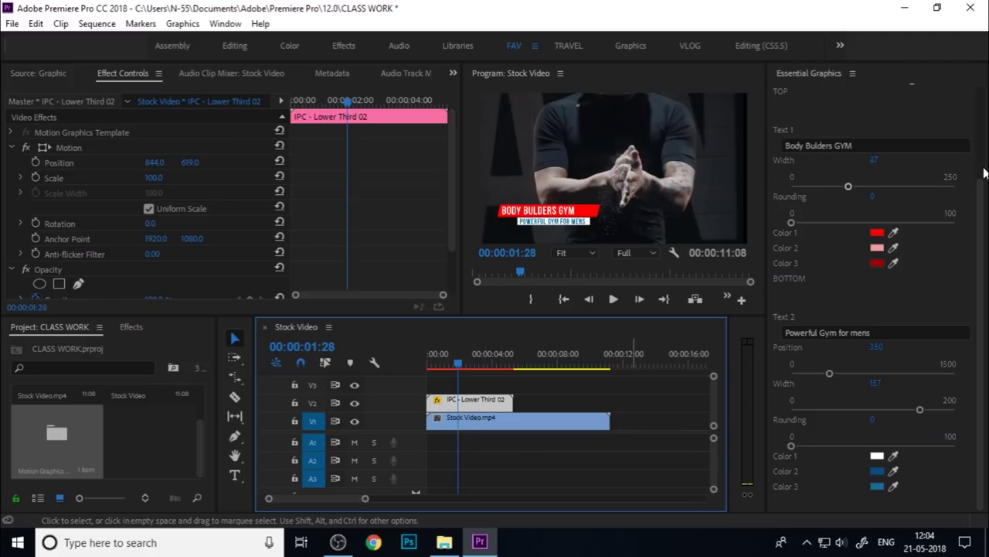
pyautogui.press('space')
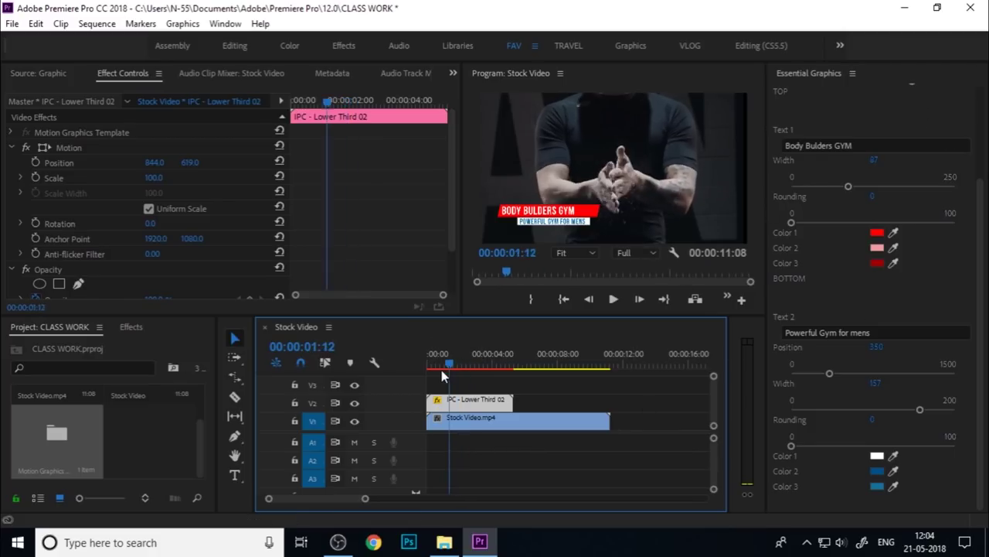
pyautogui.press('space')
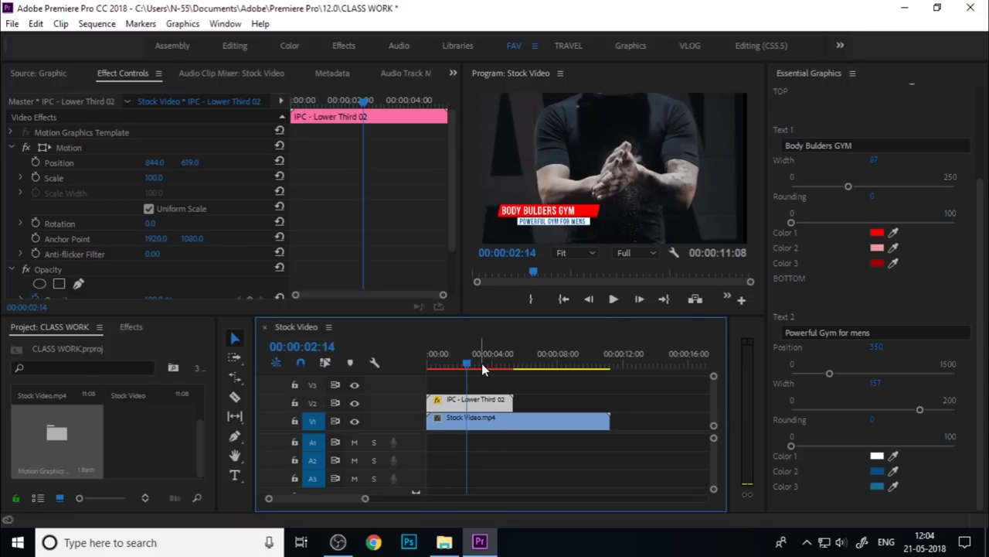
pyautogui.click(485, 381)
# Return to the Browse tab to list the IPC lower-third templates again.
pyautogui.click(851, 99)
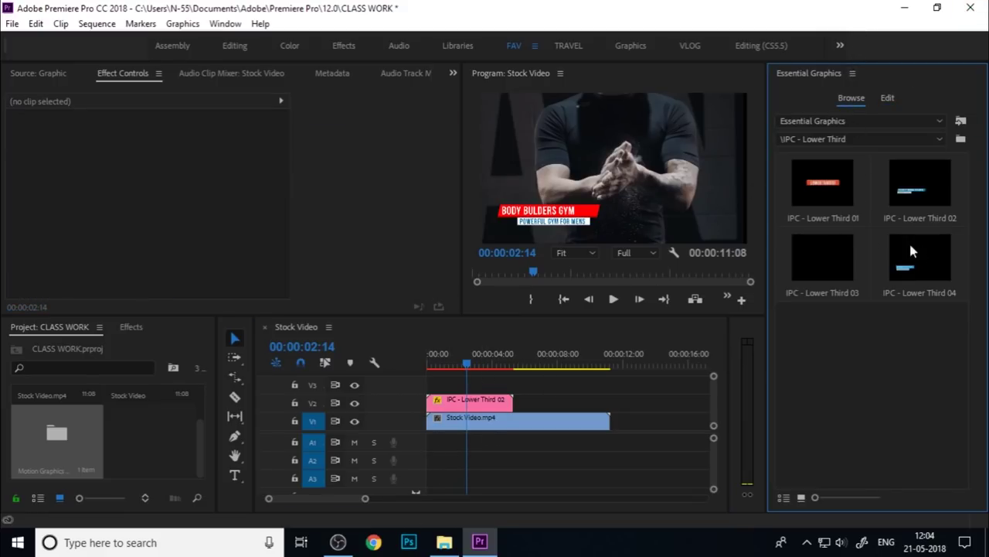